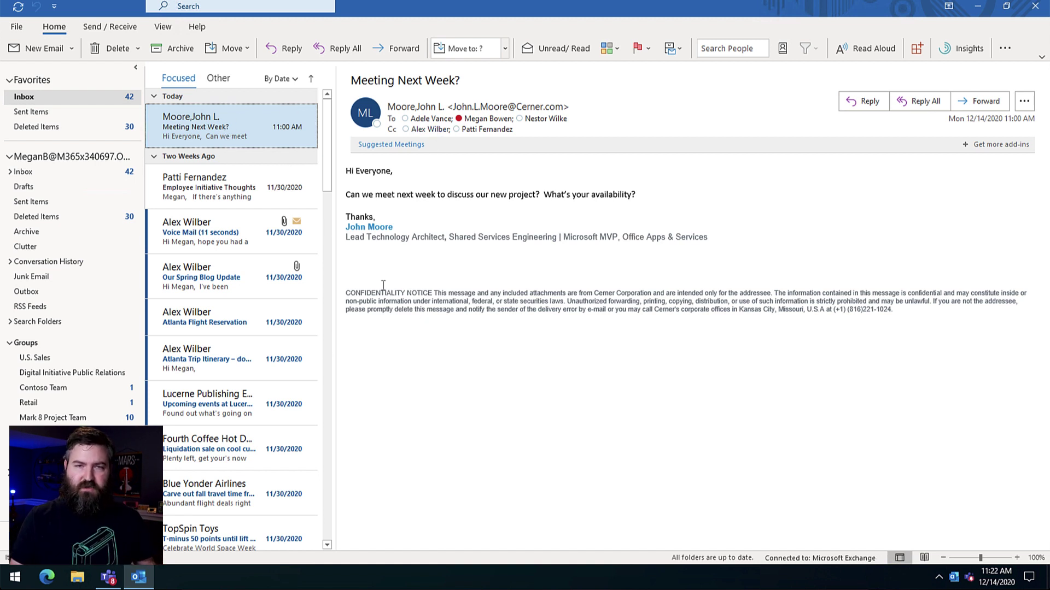
# Check this week's calendar, then return to the inbox and the meeting request email.
pyautogui.hotkey('ctrl', '2')
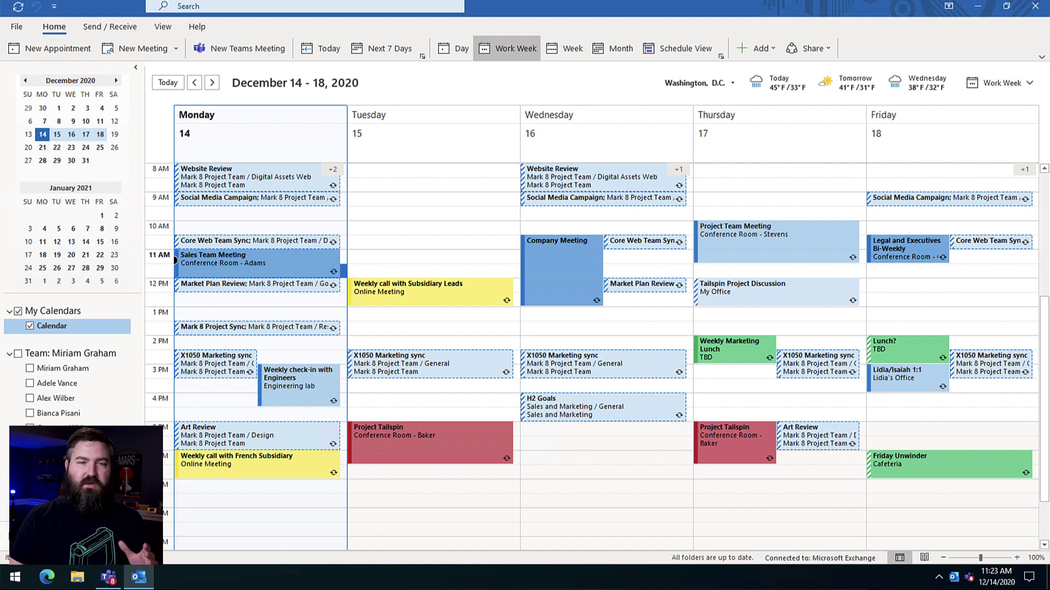
pyautogui.hotkey('ctrl', '1')
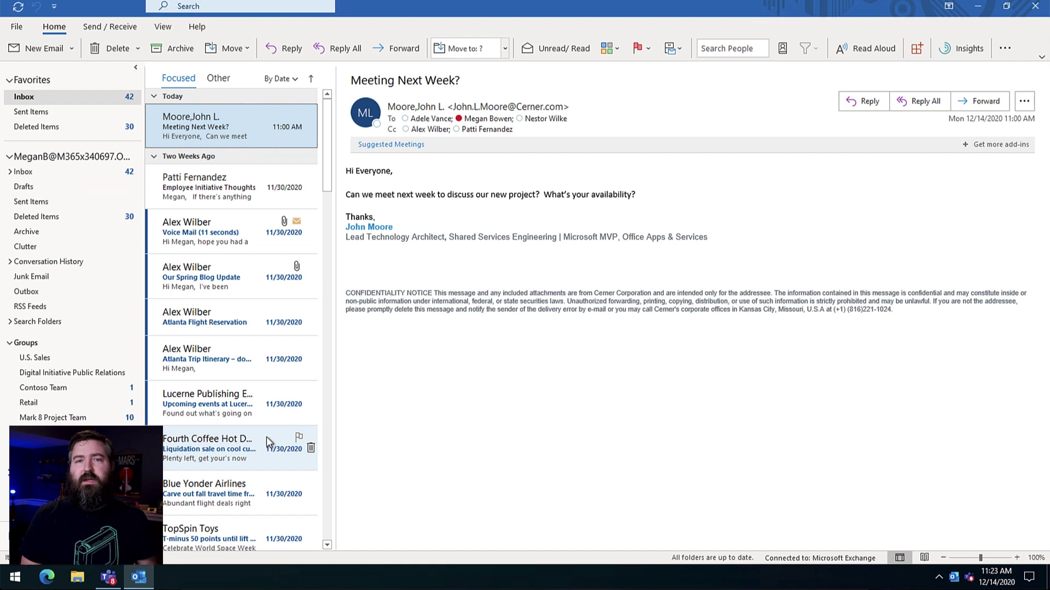
pyautogui.moveTo(436, 171); pyautogui.dragTo(661, 245)
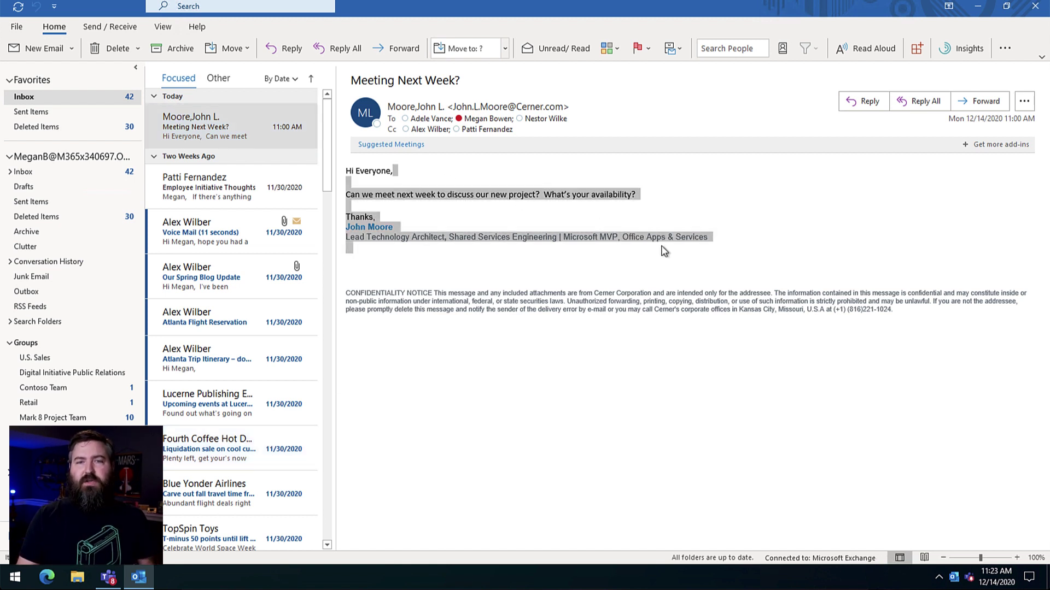
pyautogui.click(677, 347)
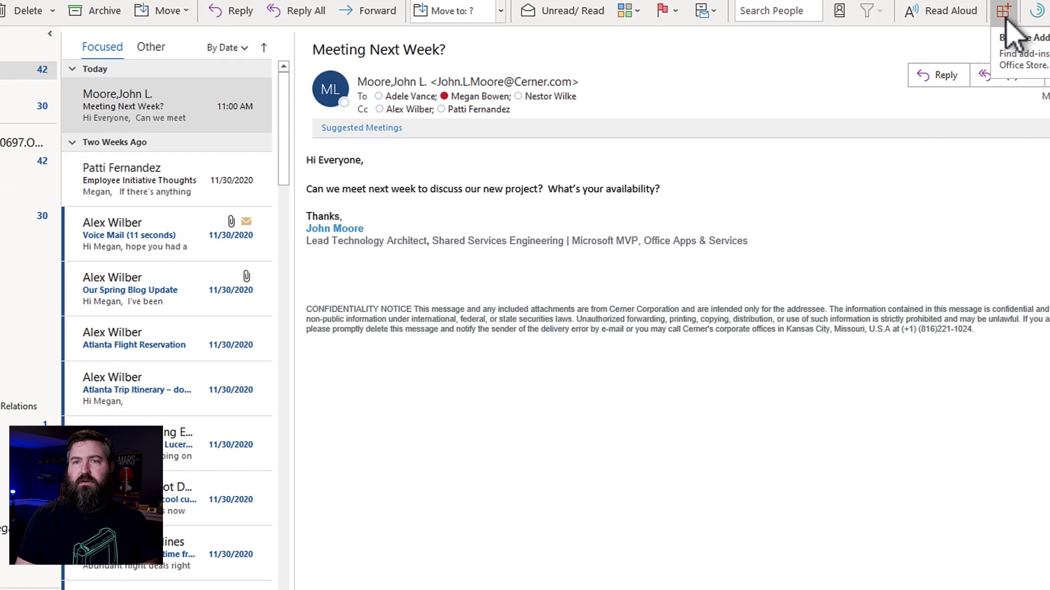
# Search the add-ins store for 'findtime' and add the FindTime add-in to Outlook.
pyautogui.click(789, 107)
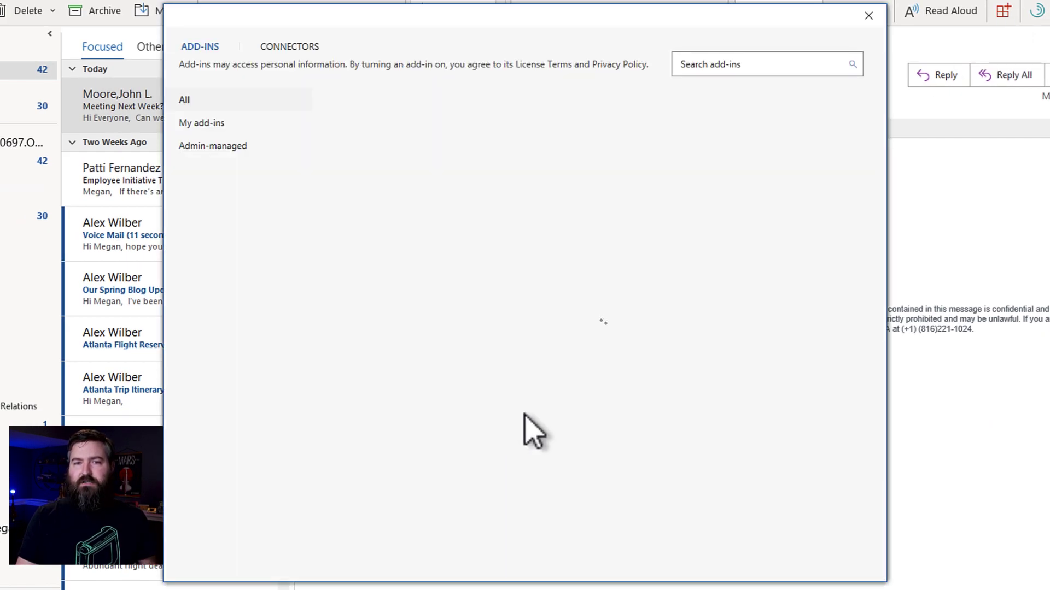
pyautogui.click(742, 64)
pyautogui.write('findtime')
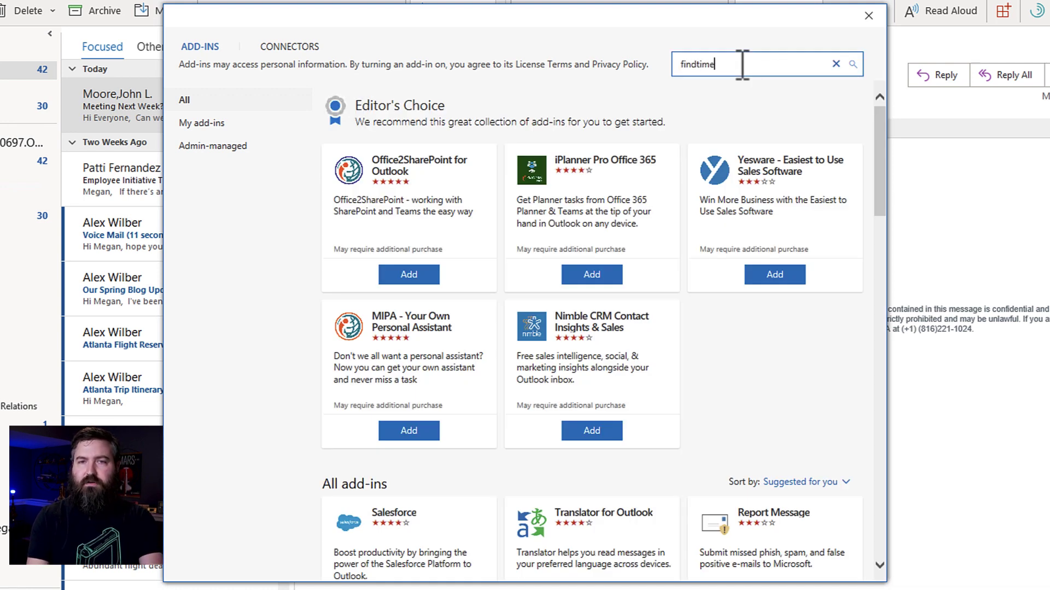
pyautogui.press('Return')
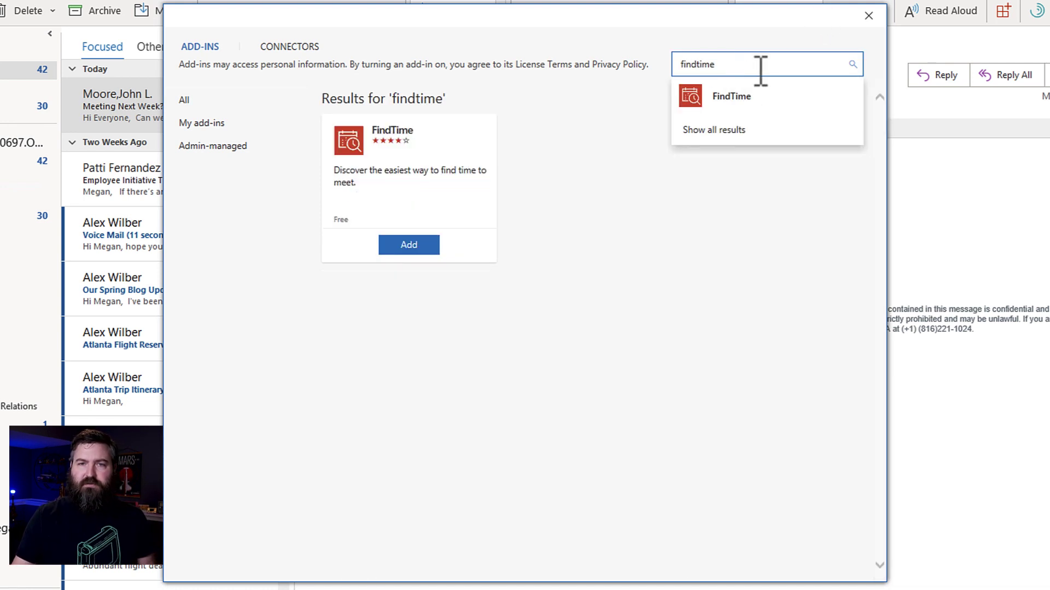
pyautogui.click(415, 133)
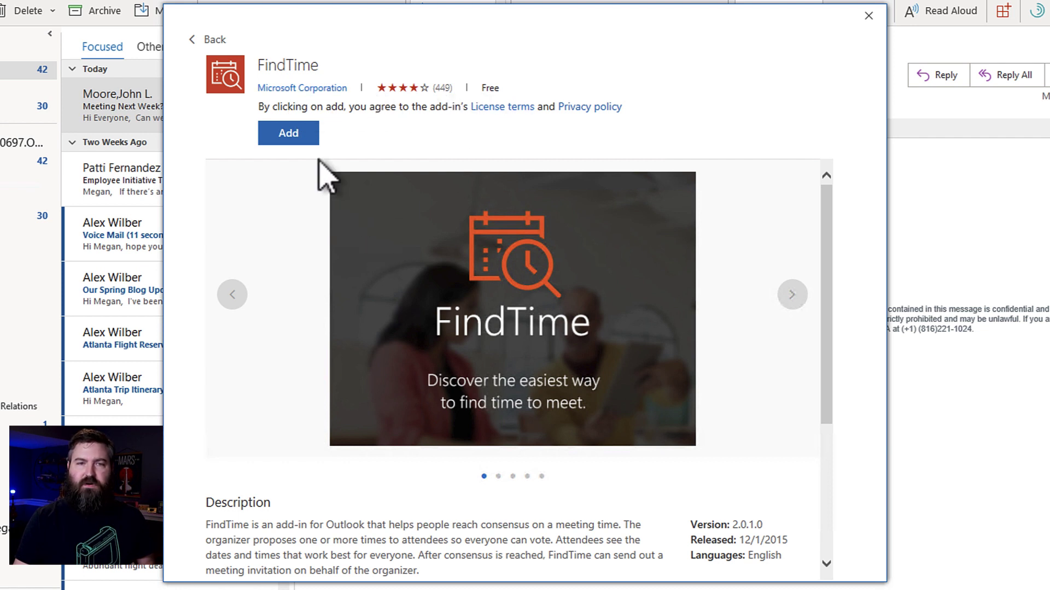
pyautogui.click(295, 135)
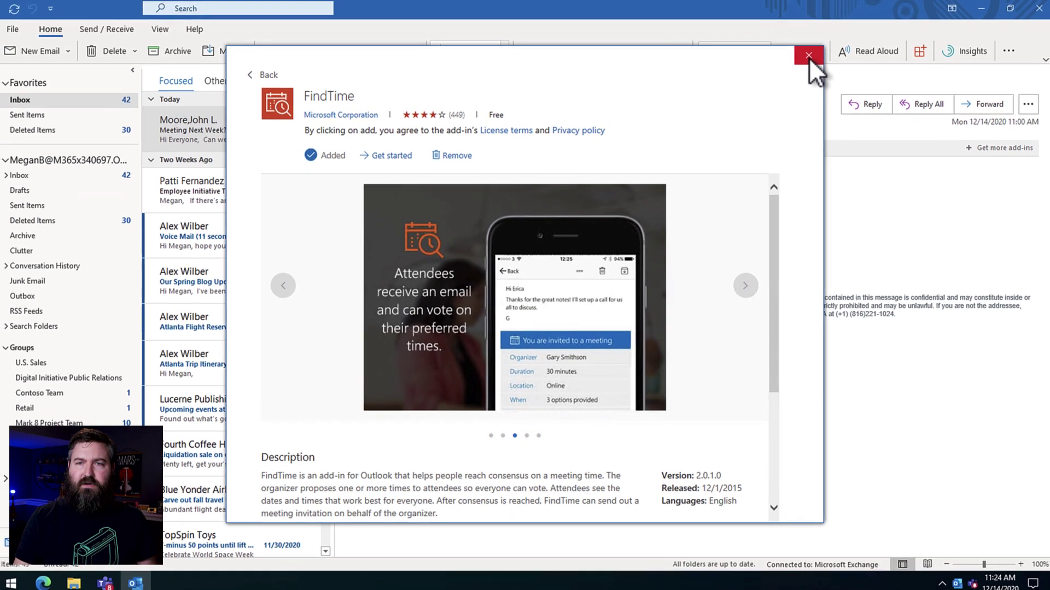
pyautogui.click(854, 25)
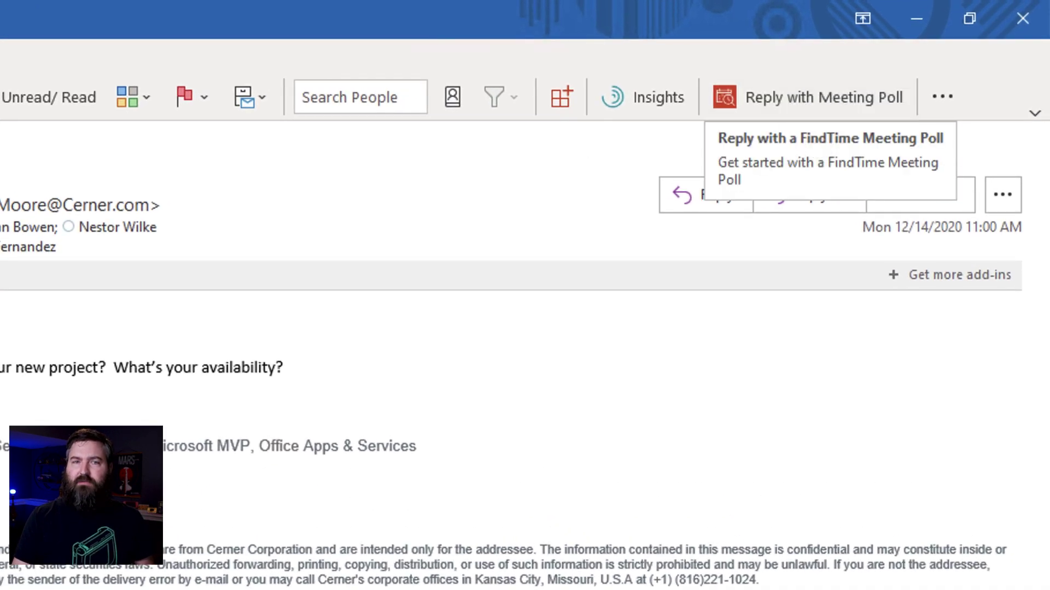
# Start a FindTime meeting poll reply with the meeting duration set to 1 hour.
pyautogui.click(834, 109)
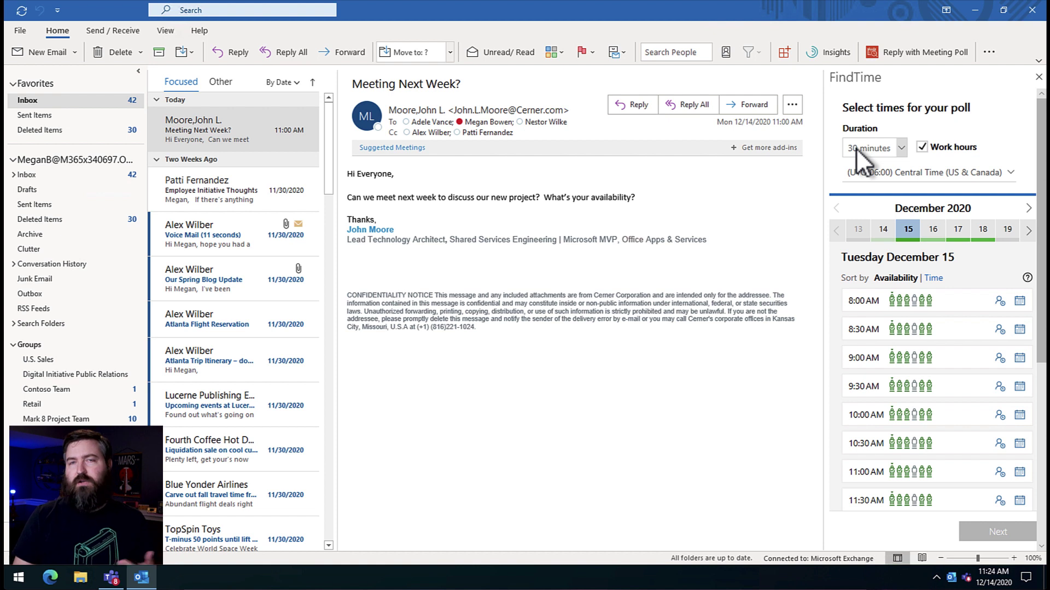
pyautogui.click(894, 150)
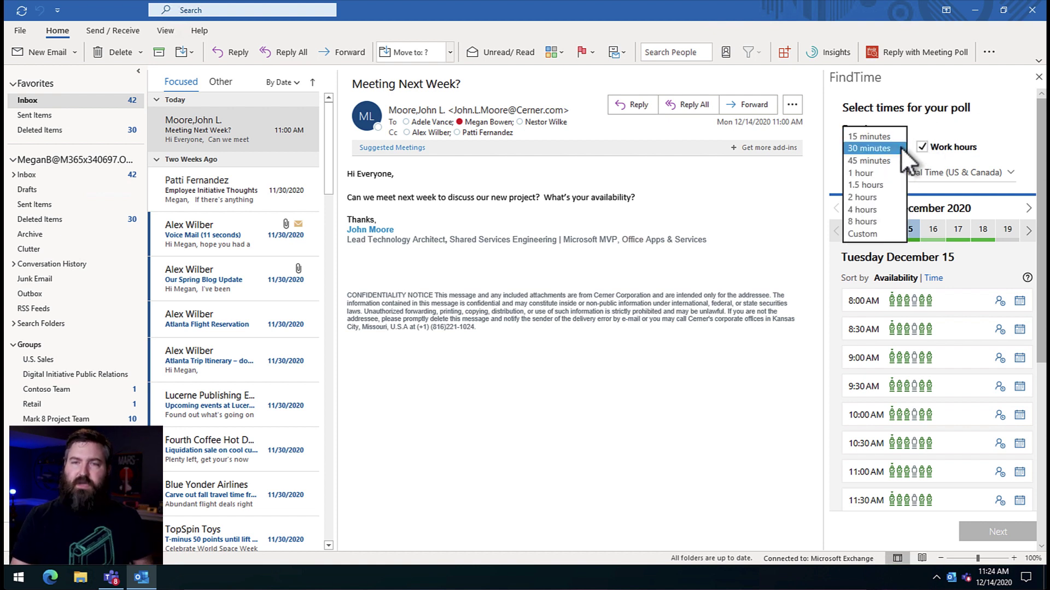
pyautogui.click(880, 172)
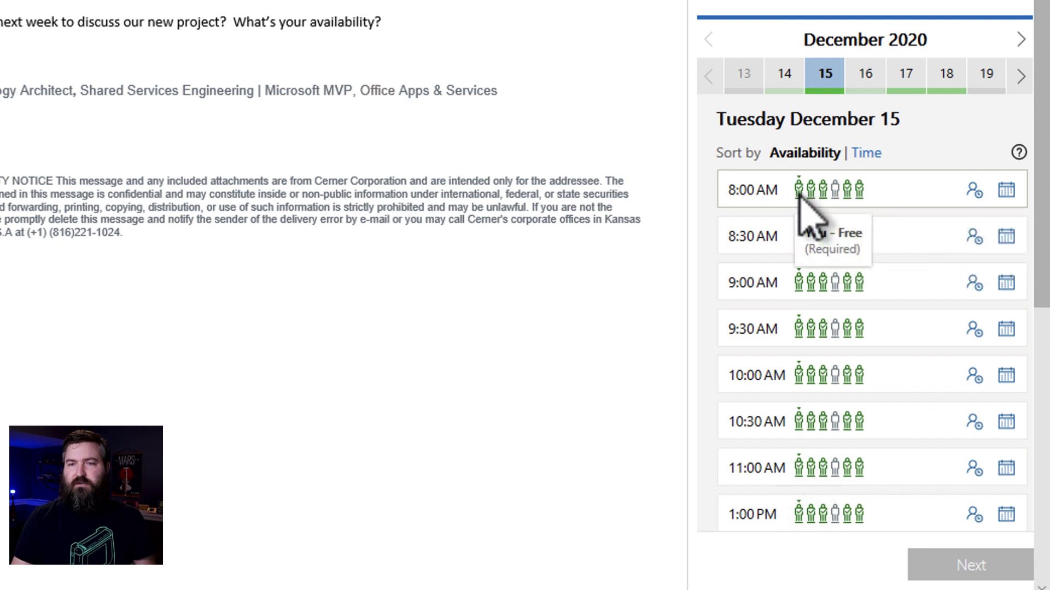
# Advance to Monday December 21 and select its 9:30 AM and 12:30 PM slots.
pyautogui.moveTo(825, 195)
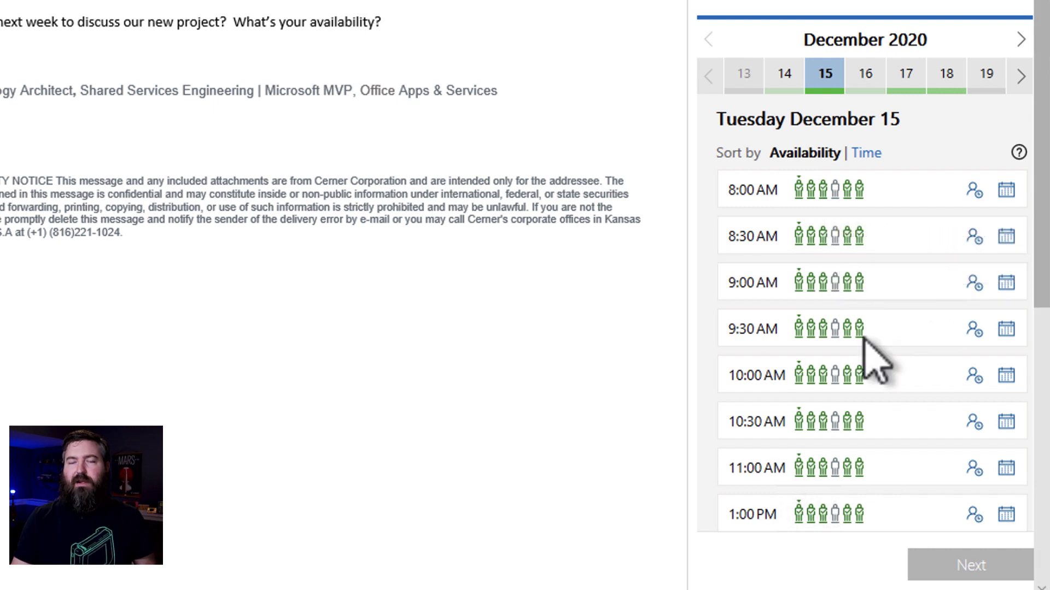
pyautogui.moveTo(863, 337)
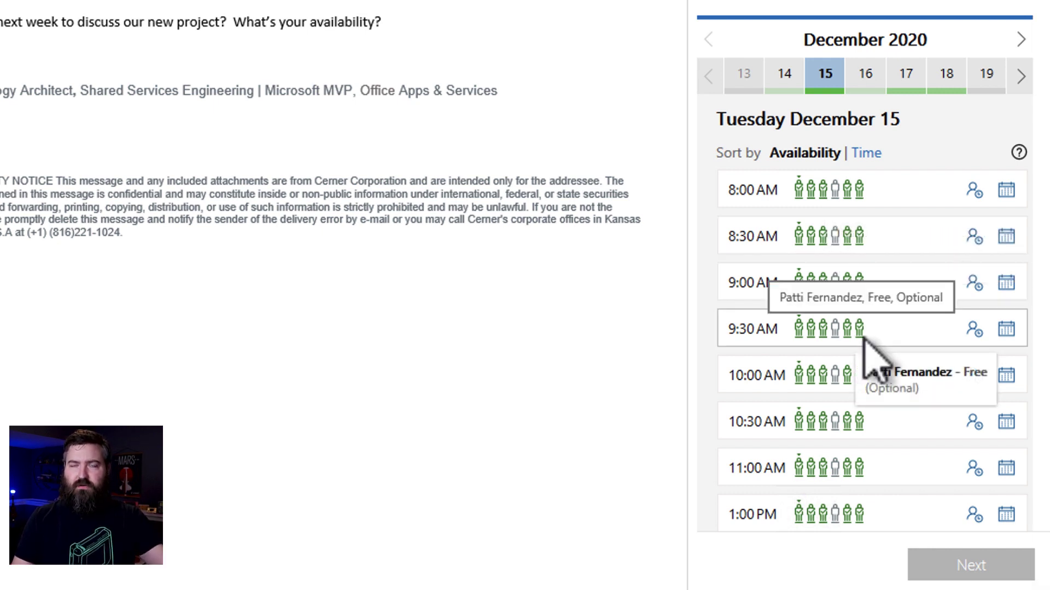
pyautogui.moveTo(800, 195)
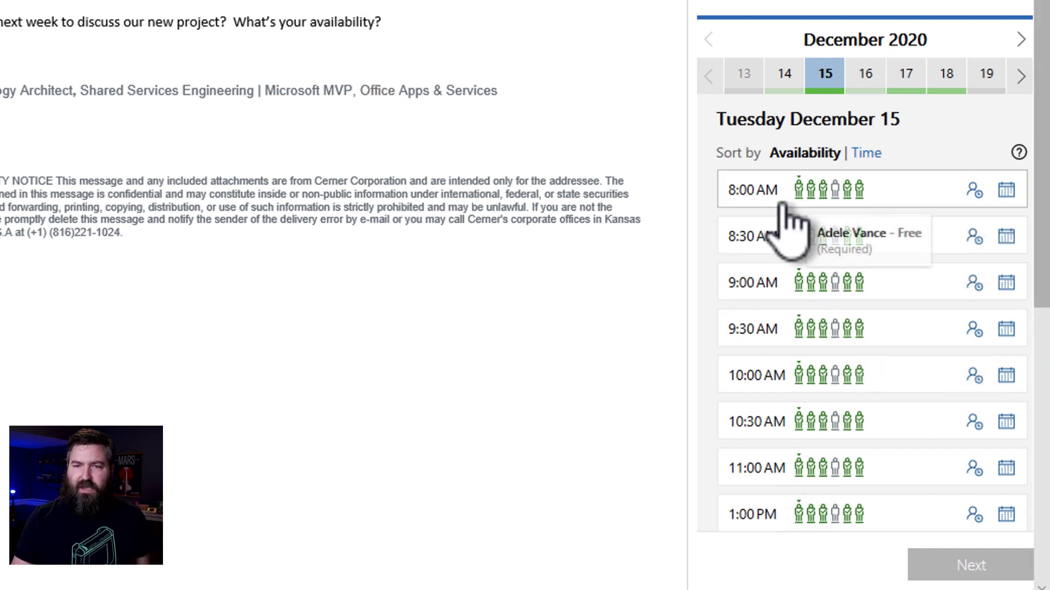
pyautogui.click(1006, 66)
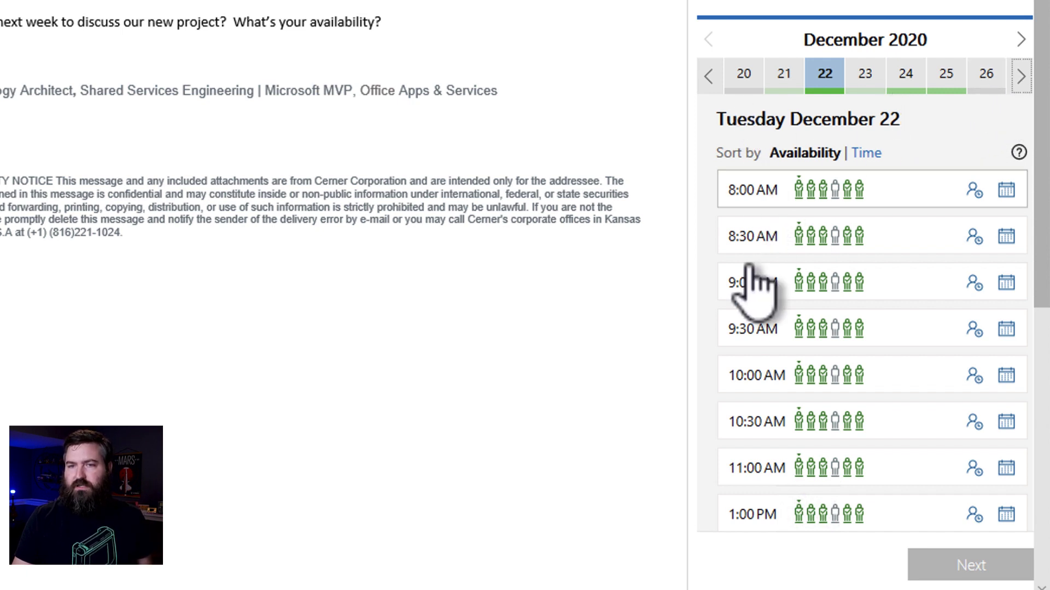
pyautogui.click(784, 74)
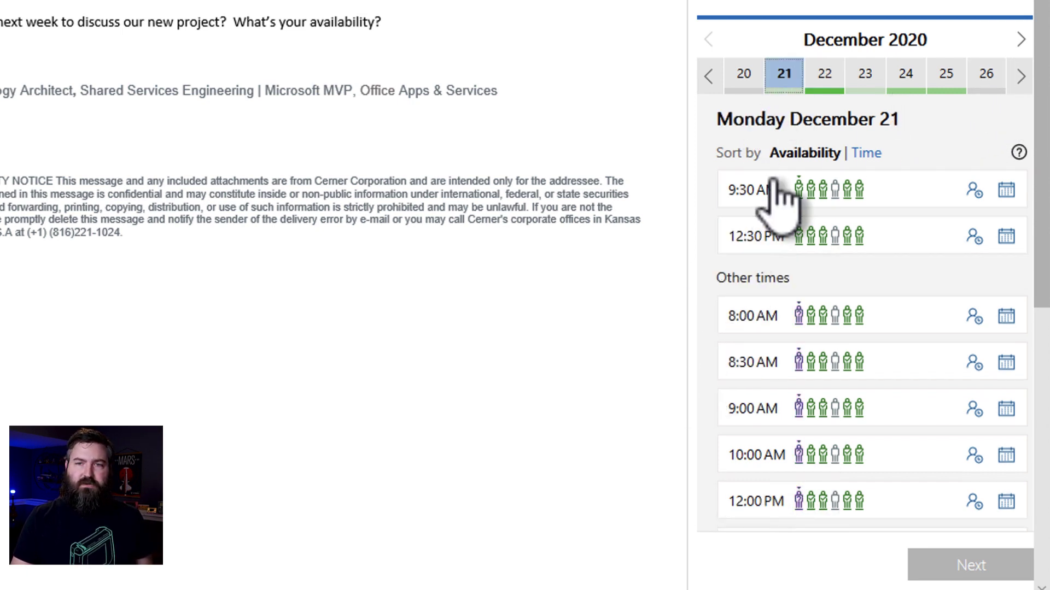
pyautogui.click(918, 193)
pyautogui.click(897, 239)
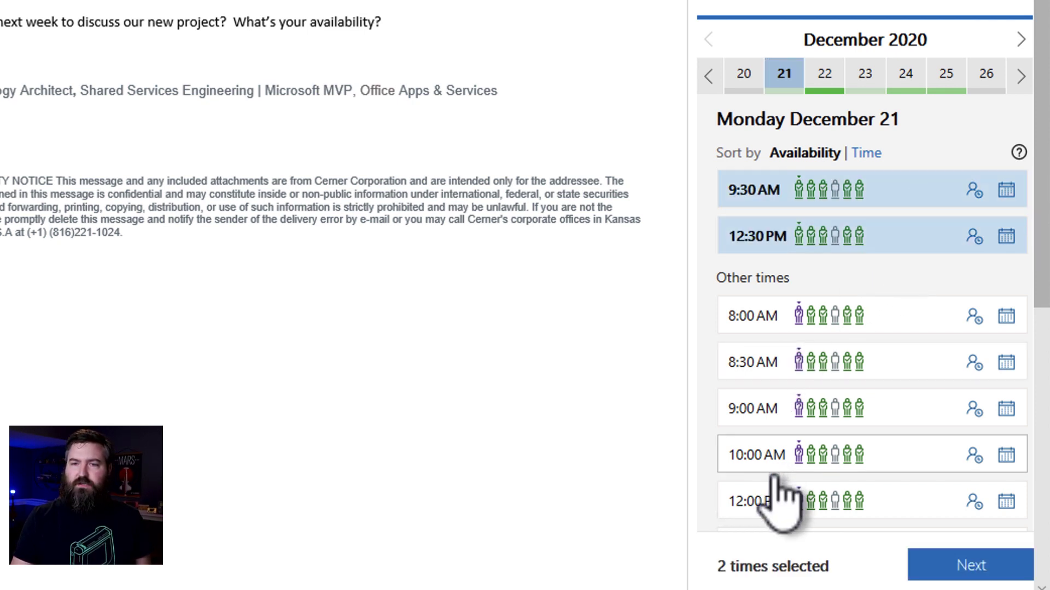
pyautogui.scroll(-3, 872, 380)
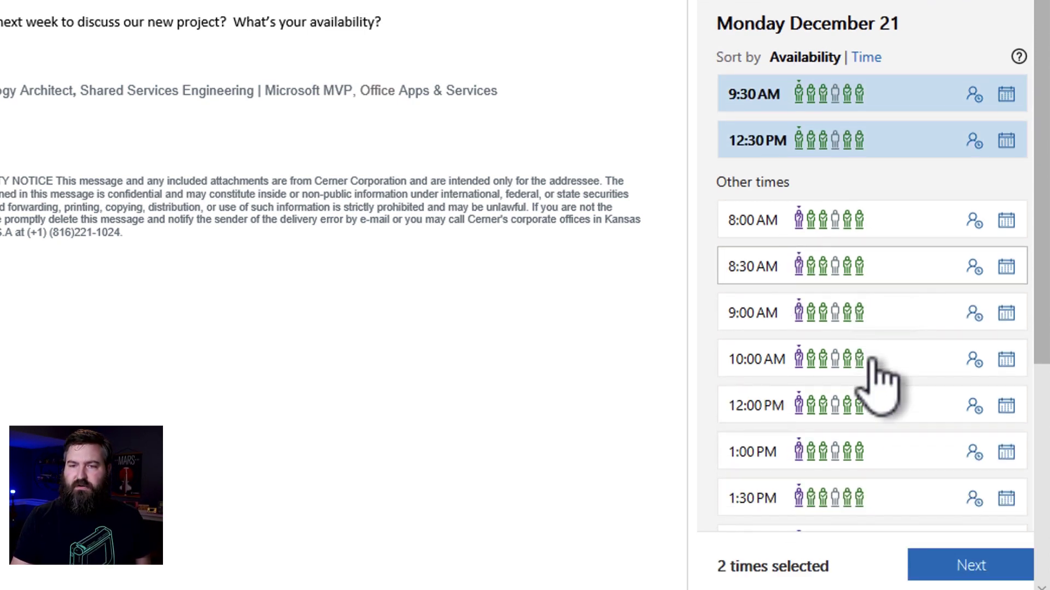
pyautogui.scroll(-1, 873, 361)
pyautogui.moveTo(799, 241)
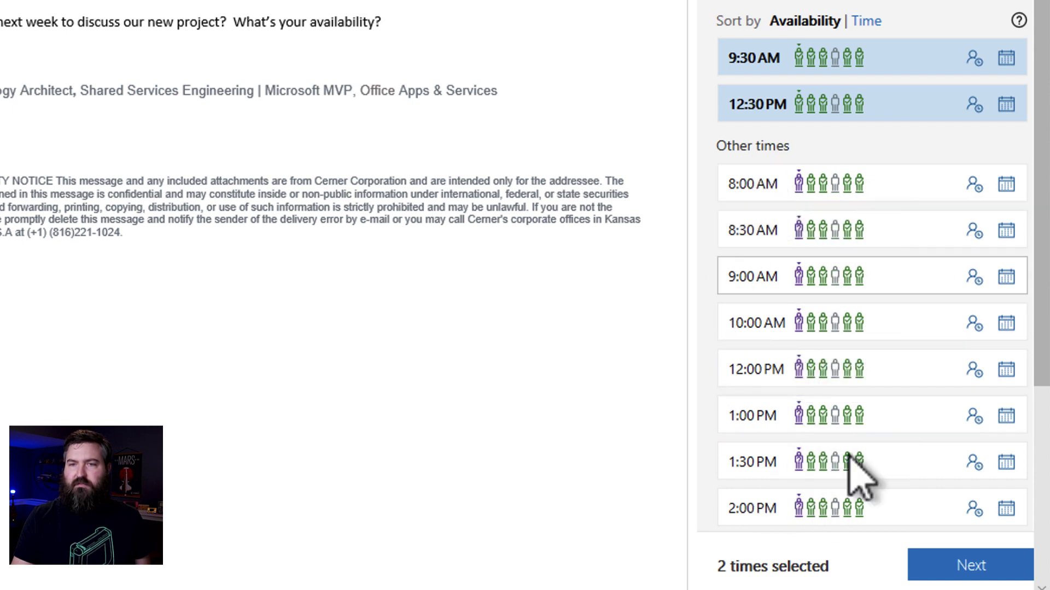
pyautogui.scroll(3, 867, 457)
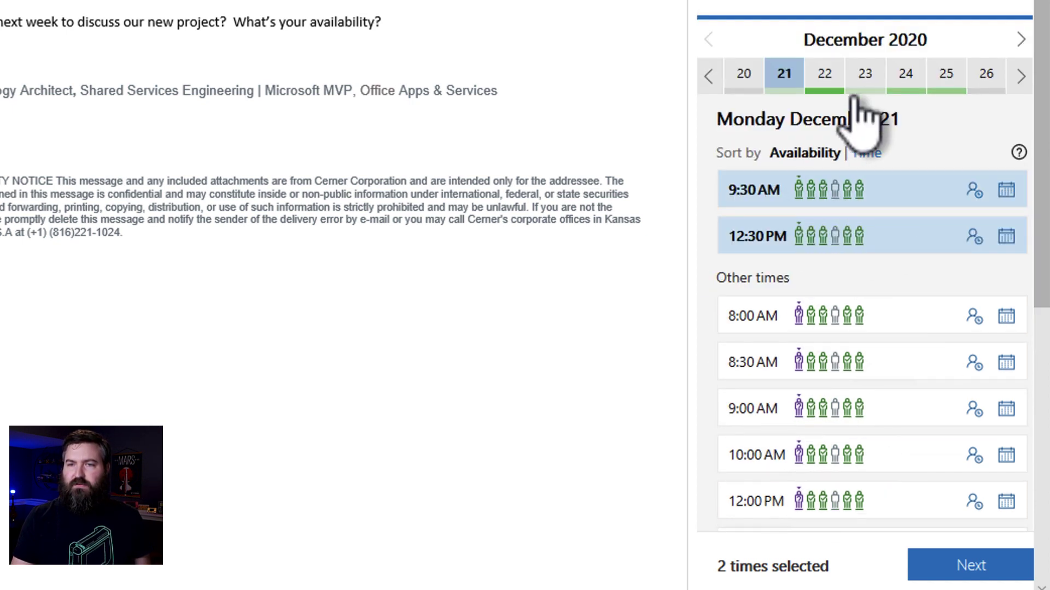
# Add 9:00, 10:00 and 11:00 AM on December 22 and 9:30 AM on December 23.
pyautogui.click(824, 75)
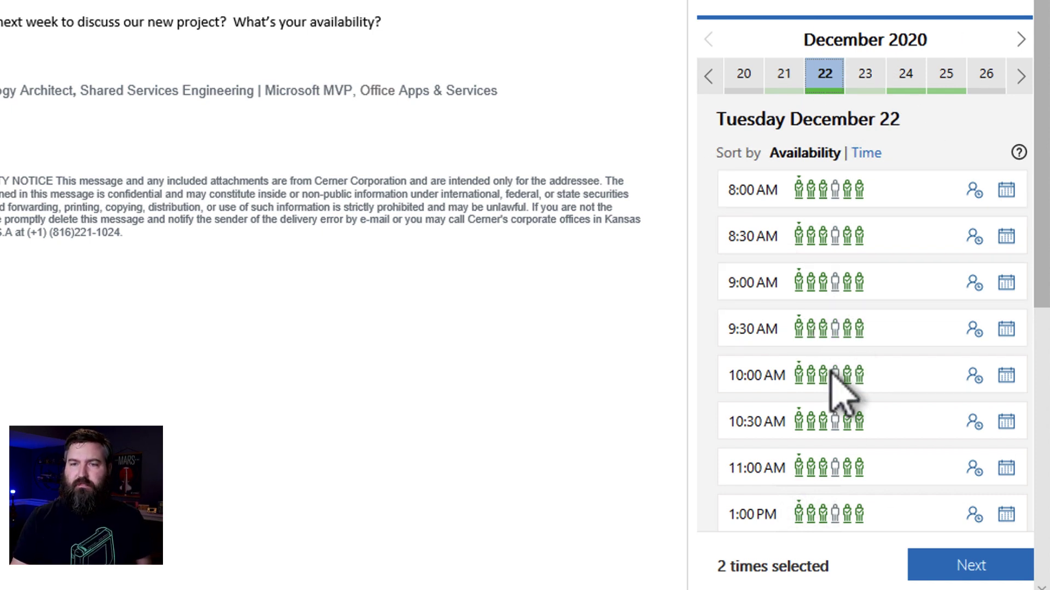
pyautogui.click(880, 290)
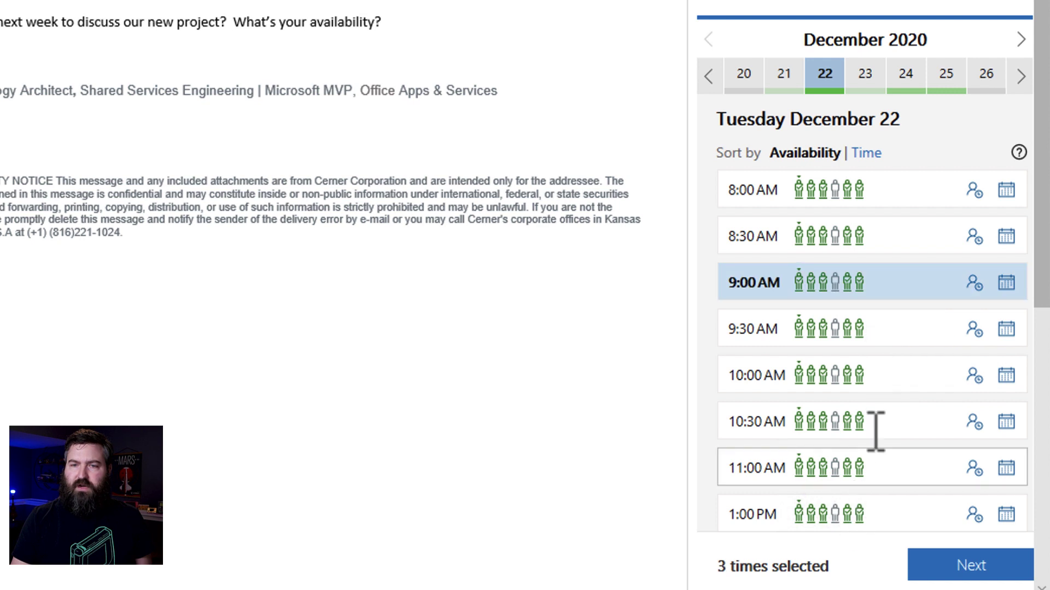
pyautogui.click(882, 383)
pyautogui.click(872, 474)
pyautogui.click(906, 77)
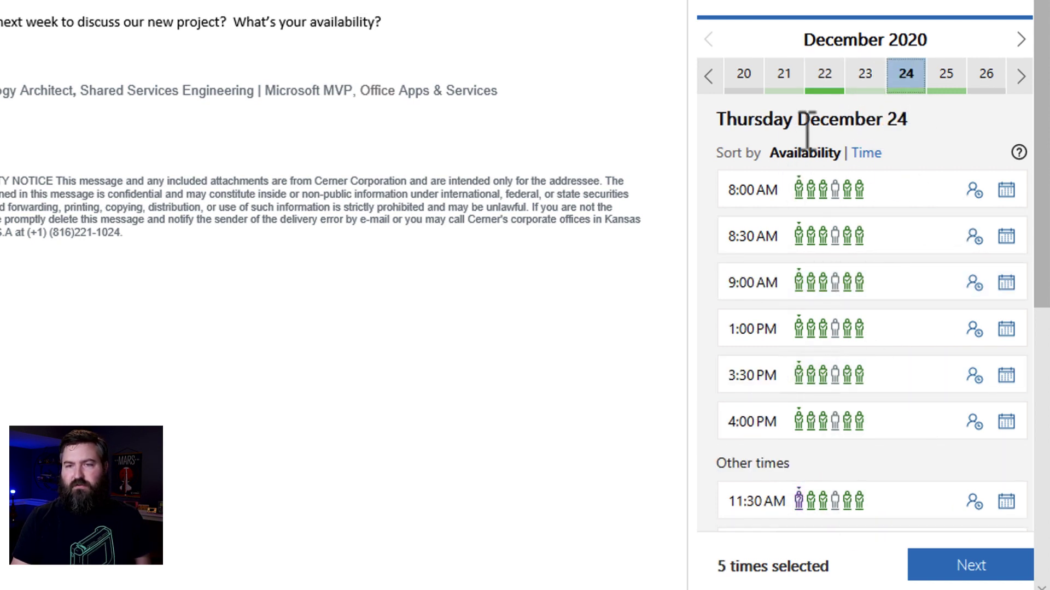
pyautogui.press('Return')
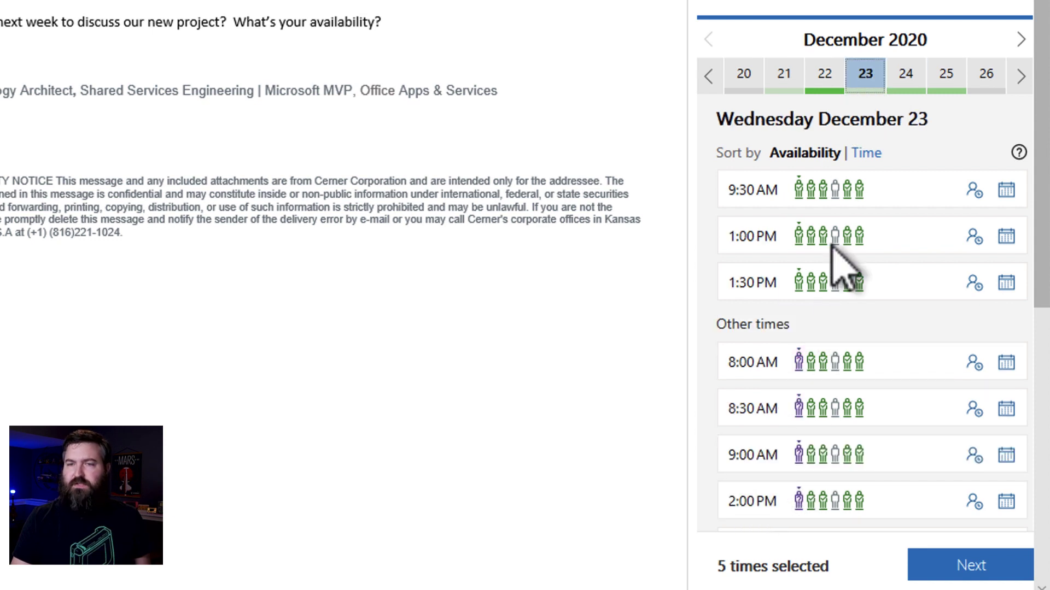
pyautogui.click(862, 198)
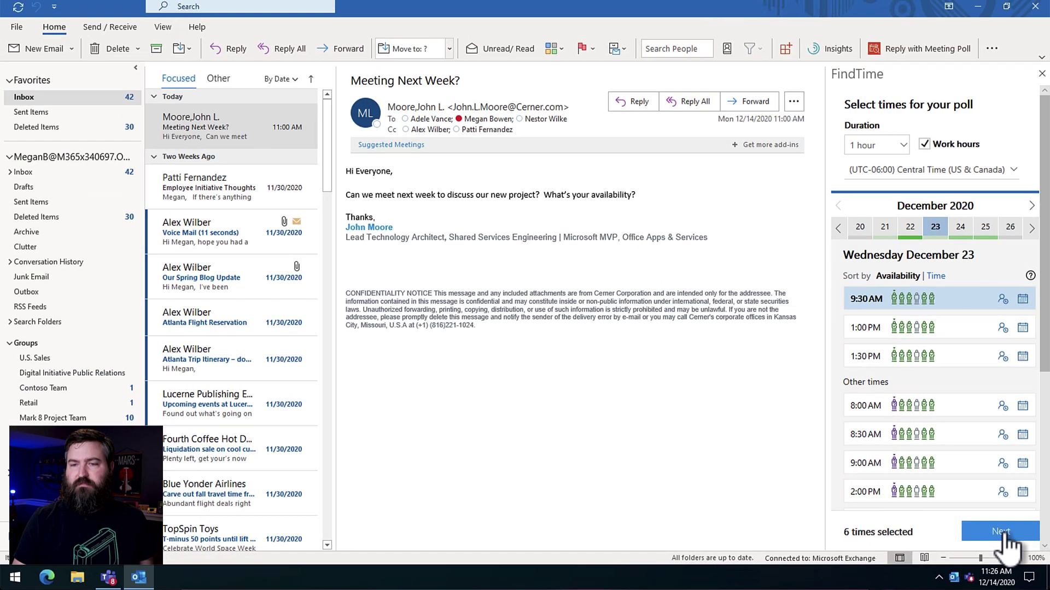
# Continue to the poll review page and review the Location field and selected times.
pyautogui.click(979, 562)
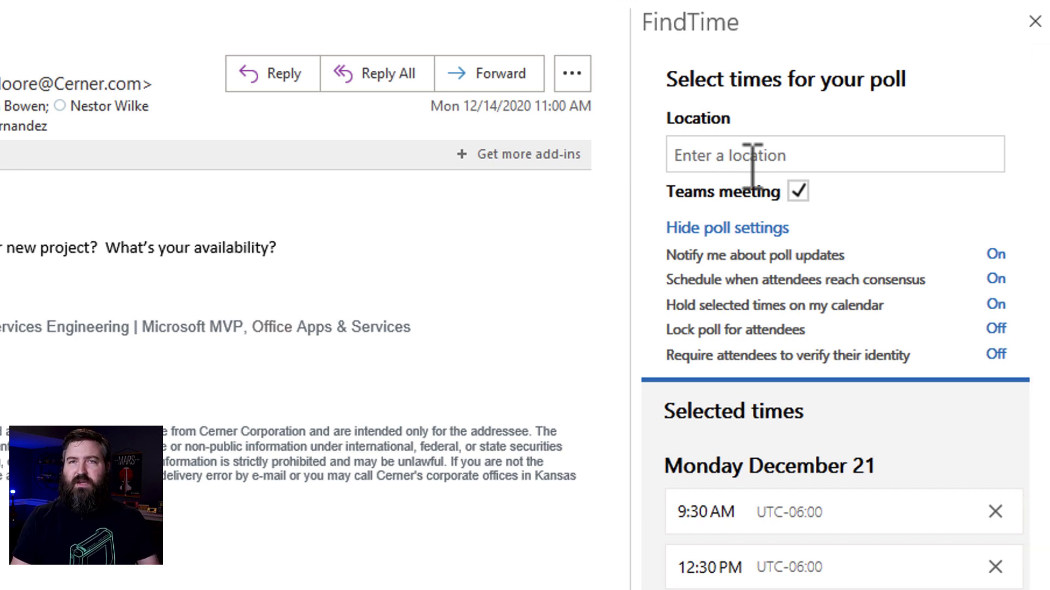
pyautogui.click(728, 164)
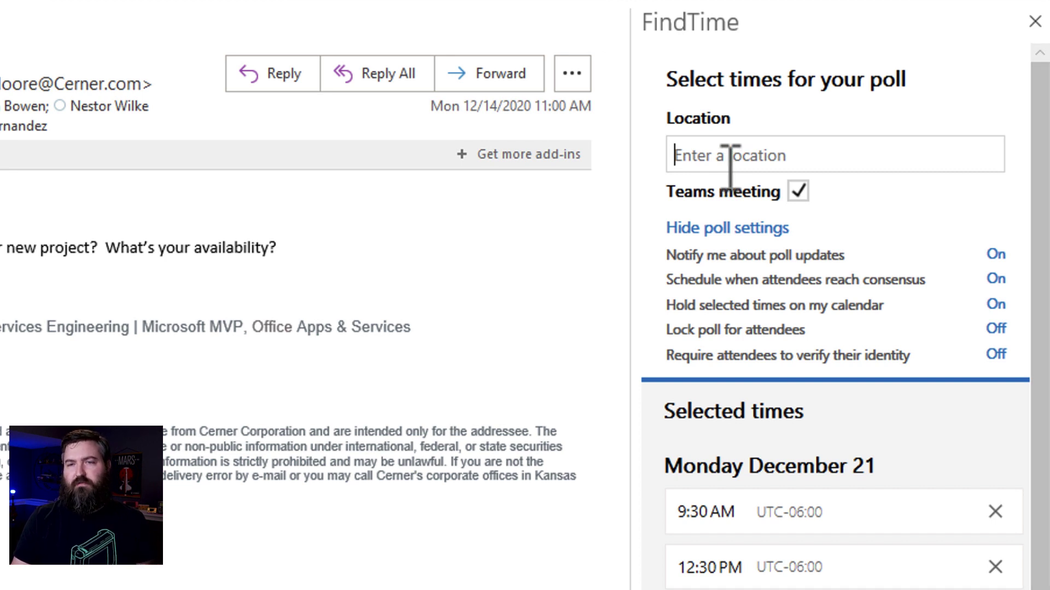
pyautogui.moveTo(697, 196)
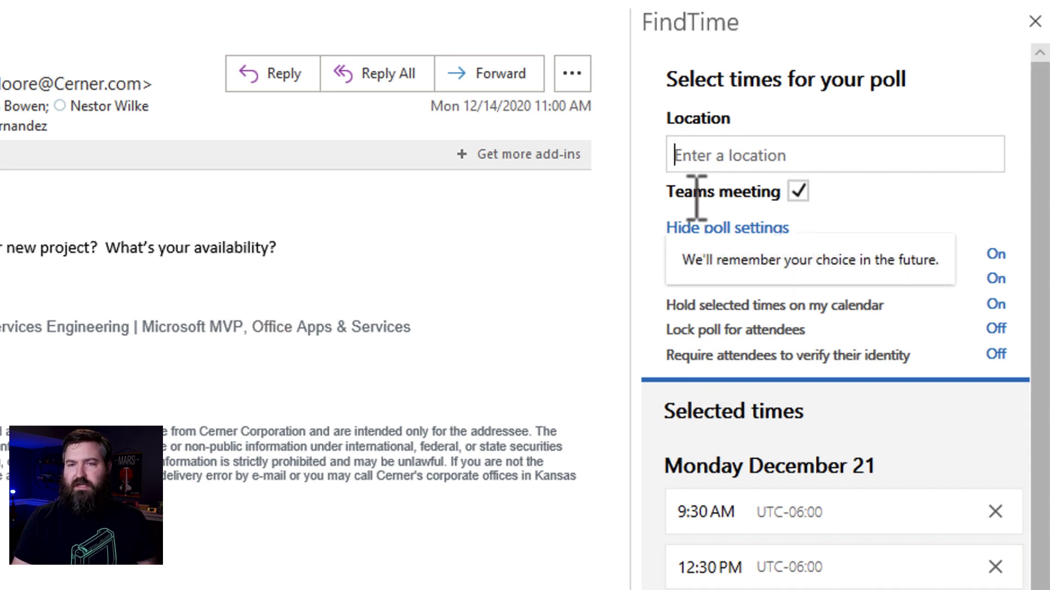
pyautogui.moveTo(697, 196); pyautogui.dragTo(820, 204)
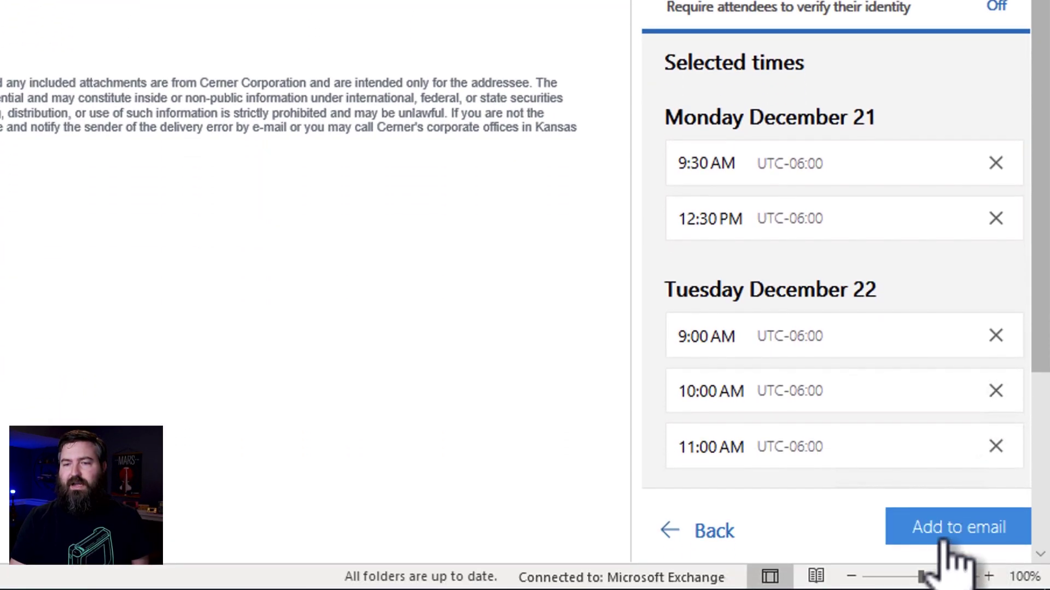
# Insert the FindTime meeting poll into the reply email and send it.
pyautogui.click(944, 539)
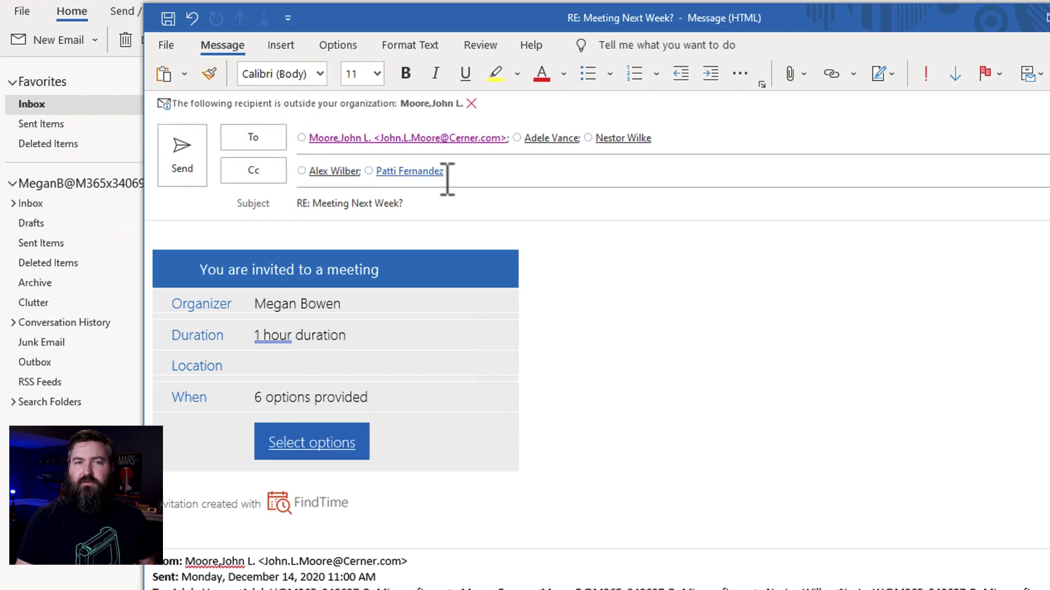
pyautogui.moveTo(444, 175)
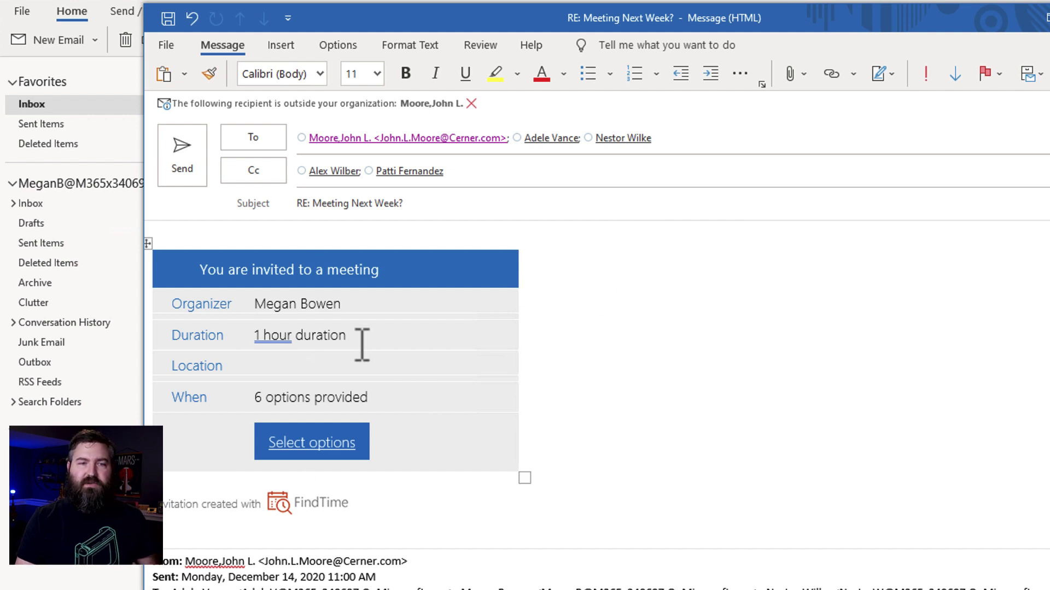
pyautogui.click(183, 158)
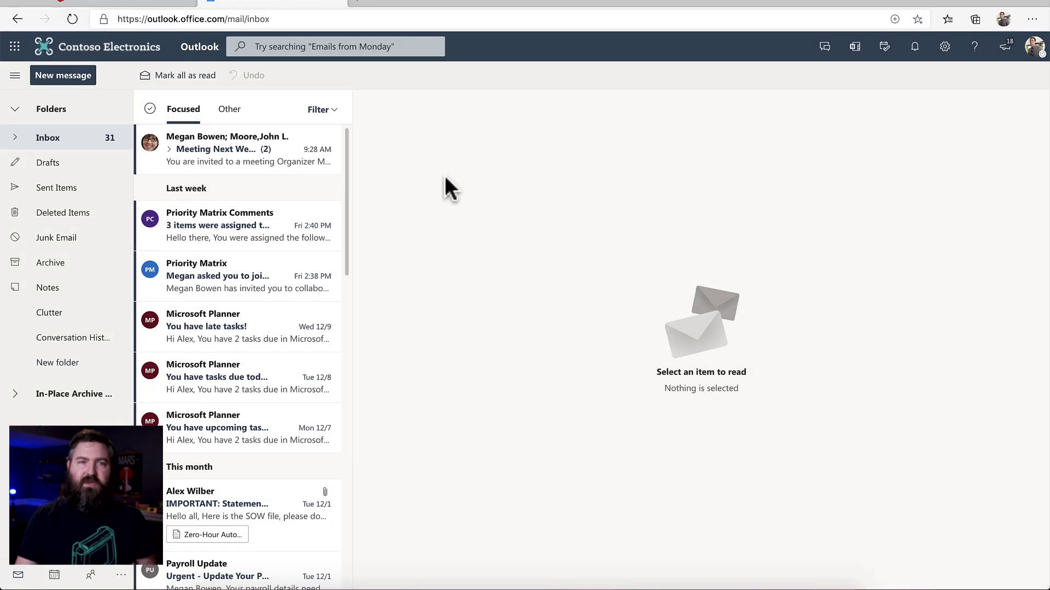
# Open the Meeting Next Week? conversation and expand to the original request message.
pyautogui.click(204, 161)
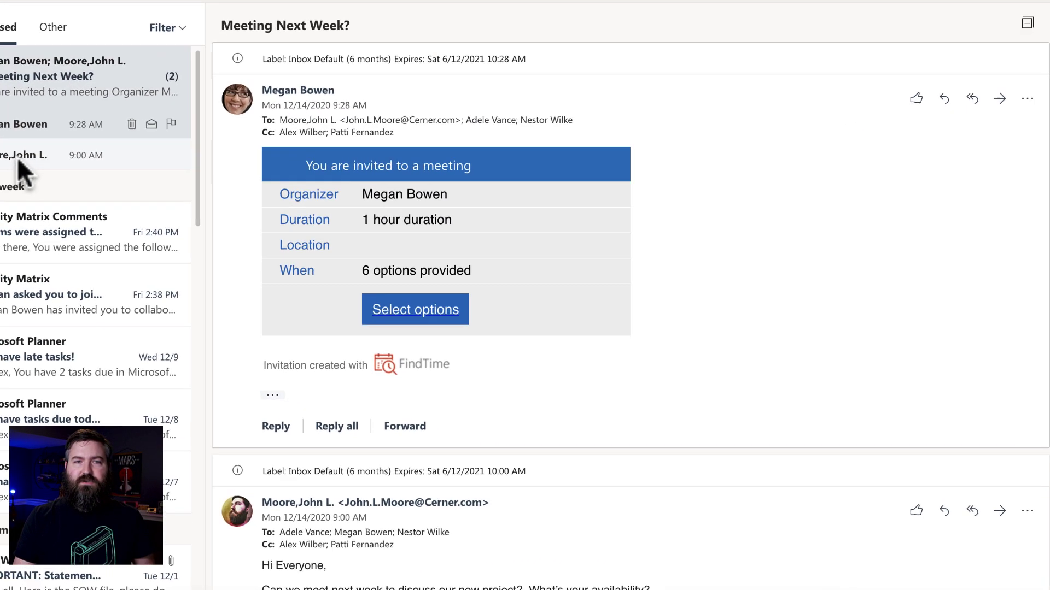
pyautogui.click(202, 212)
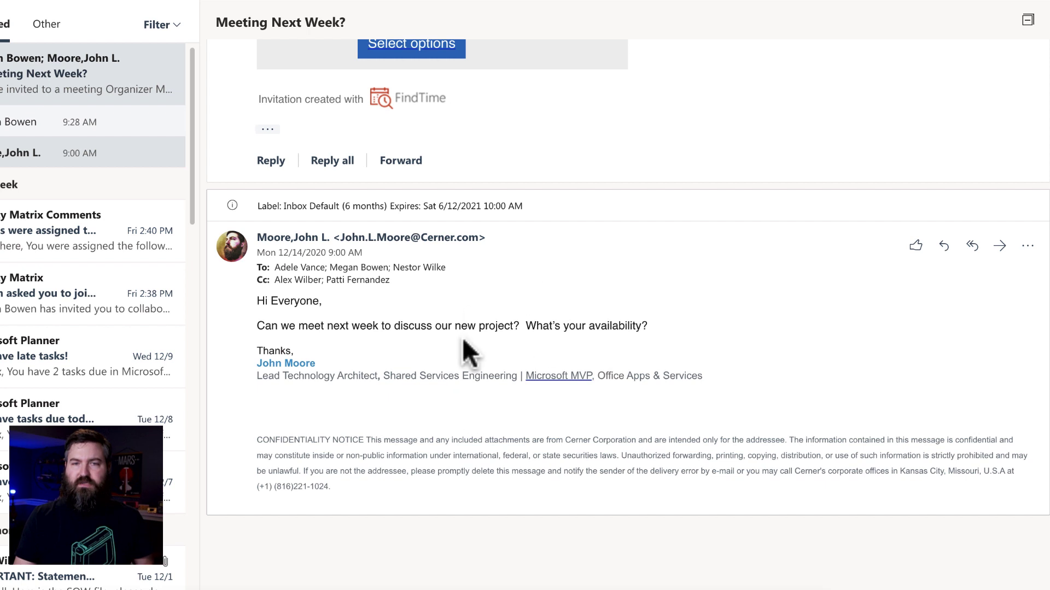
pyautogui.scroll(5, 457, 333)
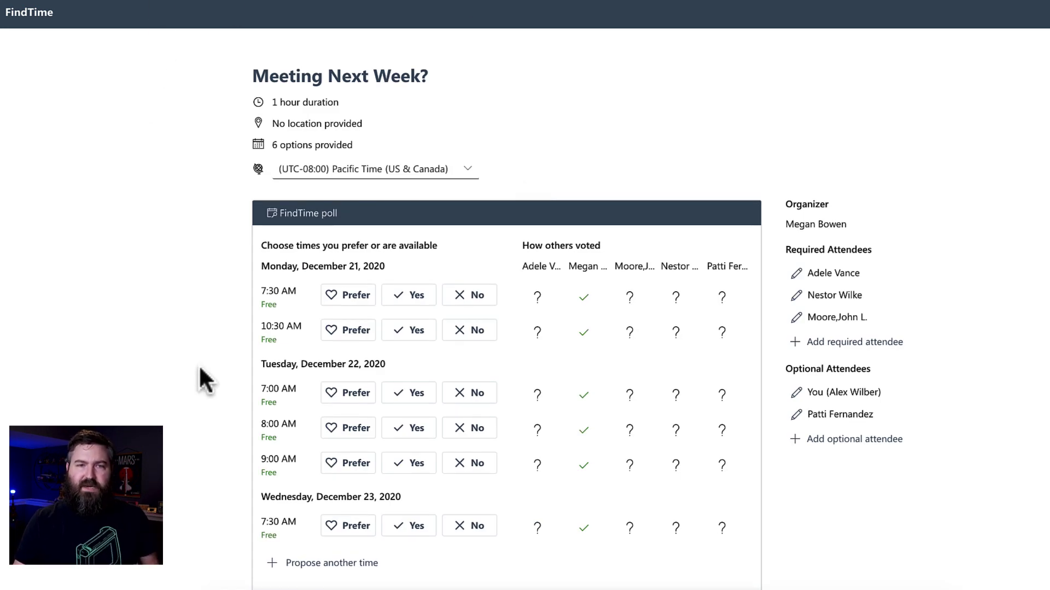
# Scroll down to the poll's six proposed times for December 21–23.
pyautogui.scroll(-1, 200, 369)
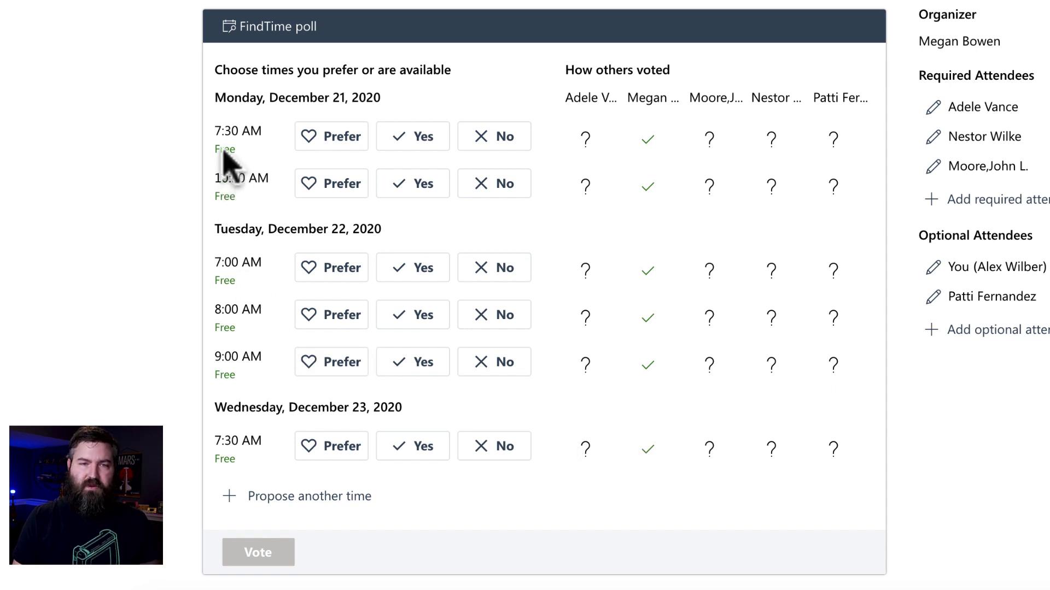
# Vote Yes for Monday 10:30, Prefer Tuesday 9:00, No elsewhere, and submit the votes.
pyautogui.click(492, 138)
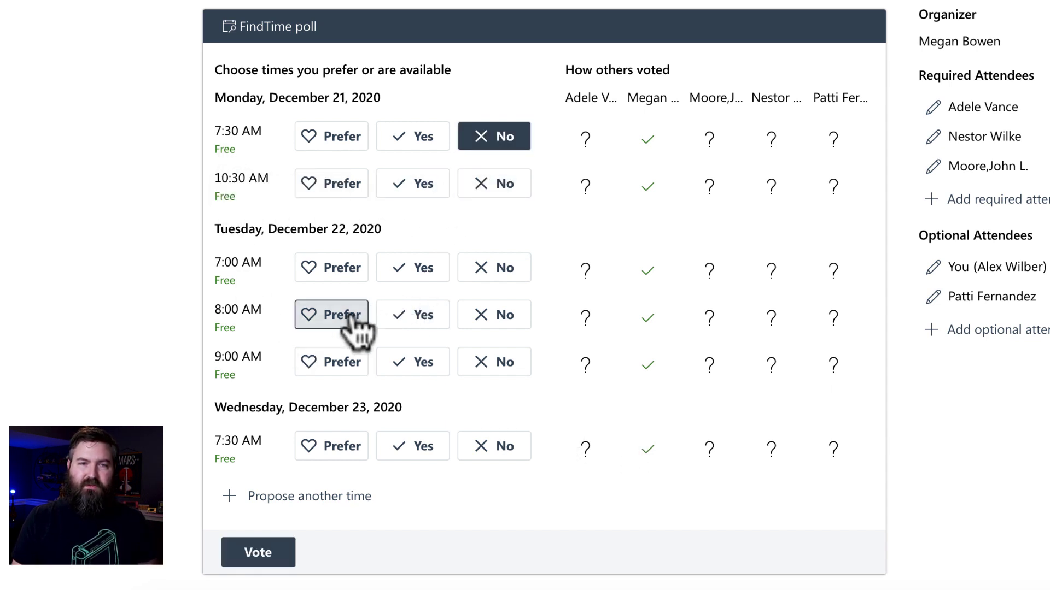
pyautogui.click(398, 191)
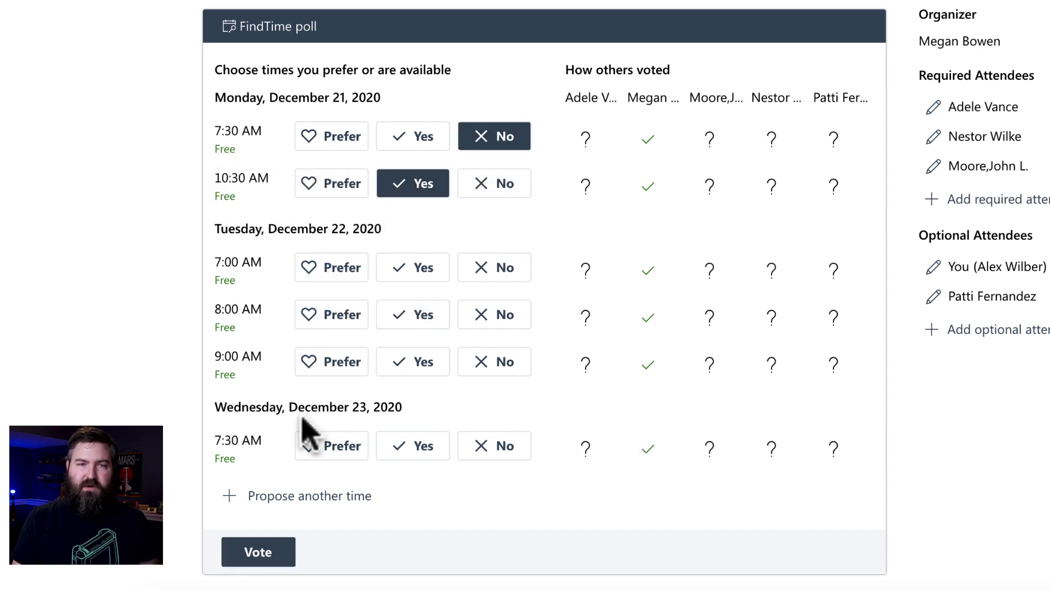
pyautogui.click(495, 271)
pyautogui.click(497, 319)
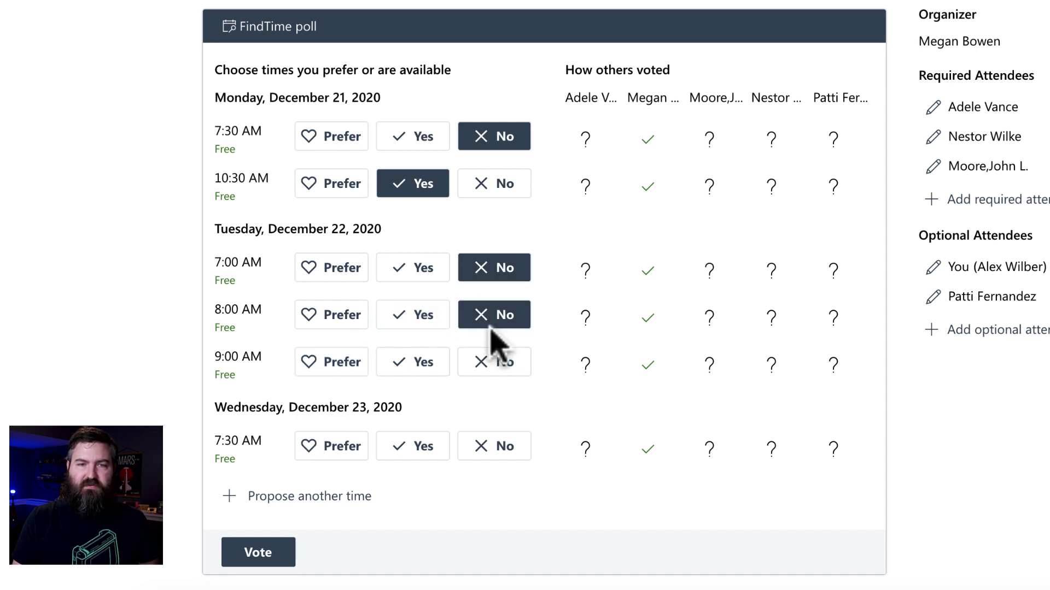
pyautogui.click(340, 371)
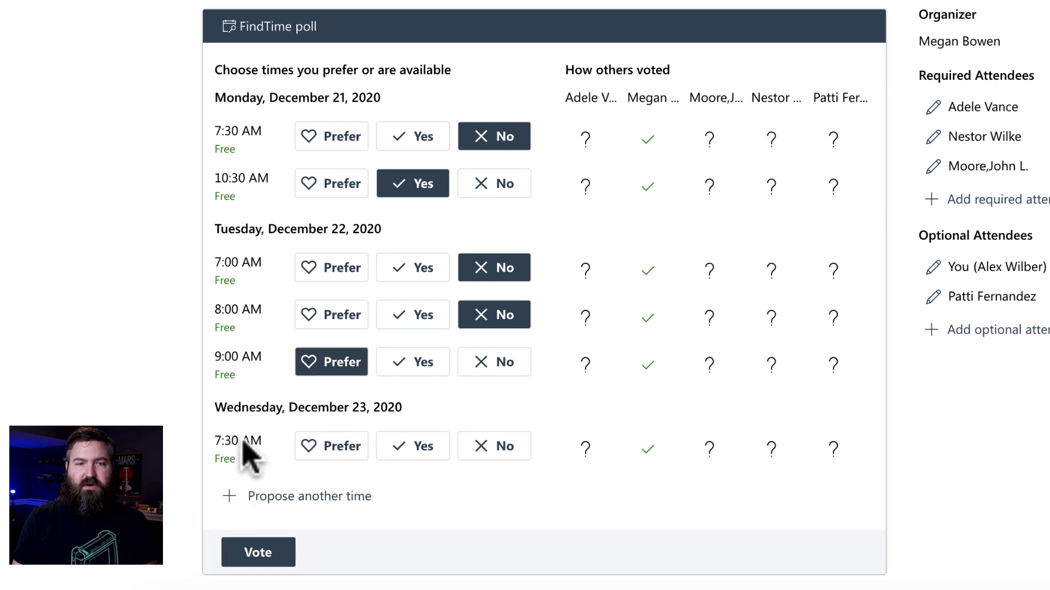
pyautogui.click(490, 458)
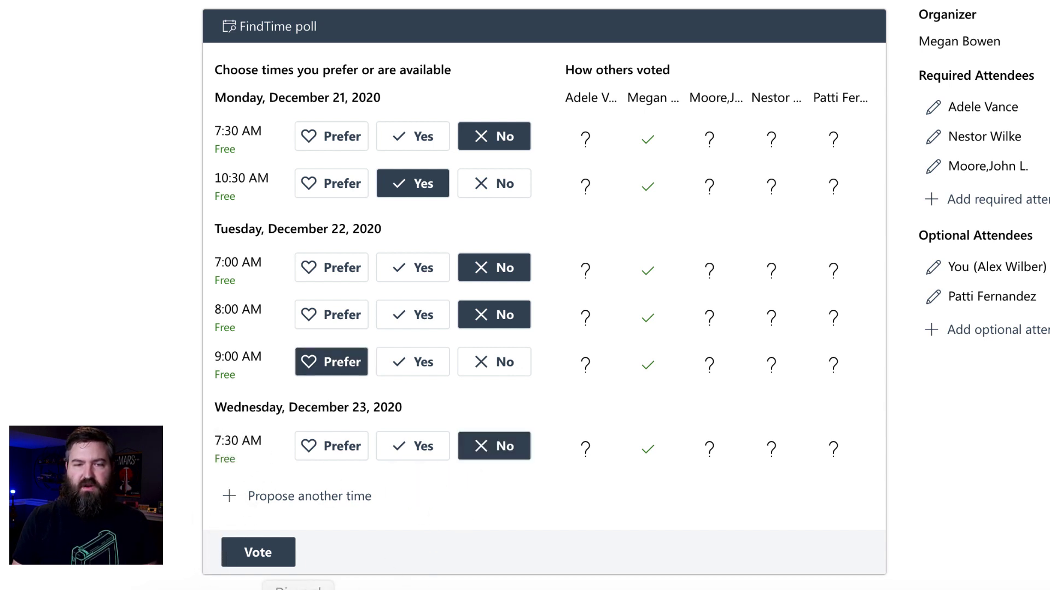
pyautogui.click(276, 558)
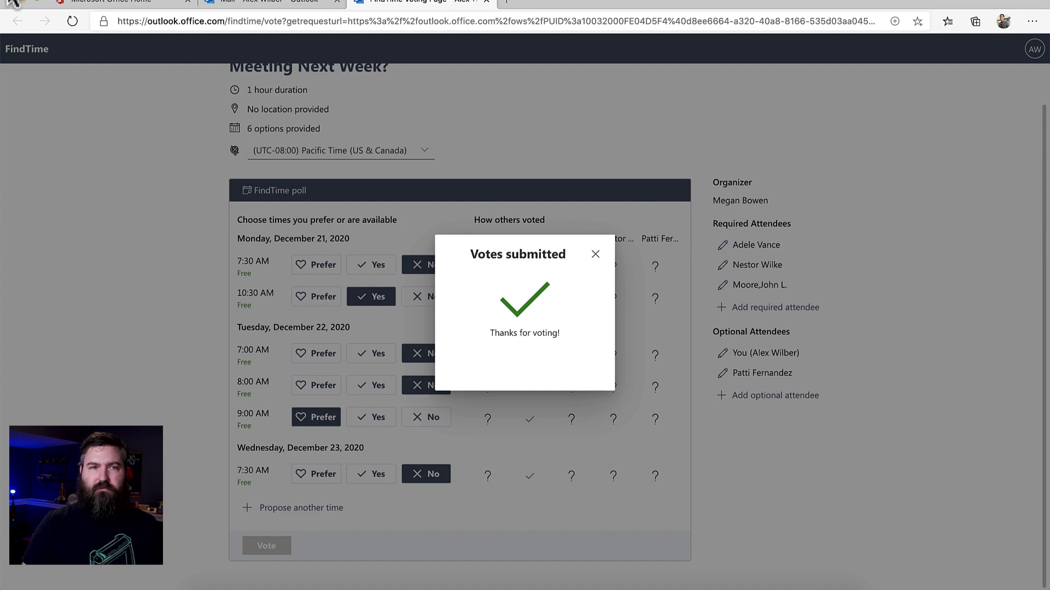
pyautogui.click(24, 2)
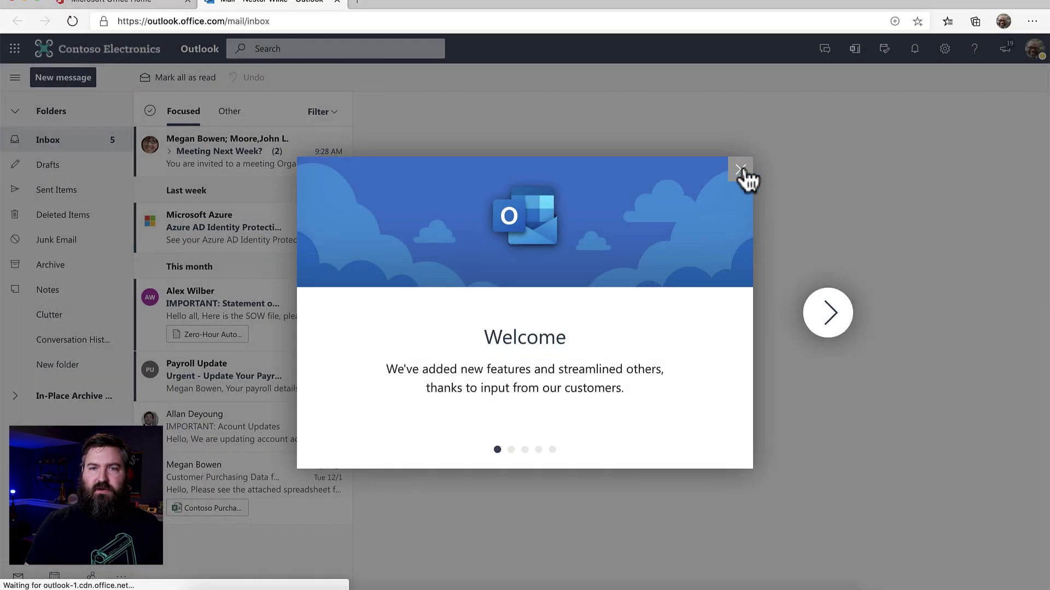
# Dismiss the welcome message and open the poll's voting page from the invitation.
pyautogui.click(741, 170)
pyautogui.click(199, 153)
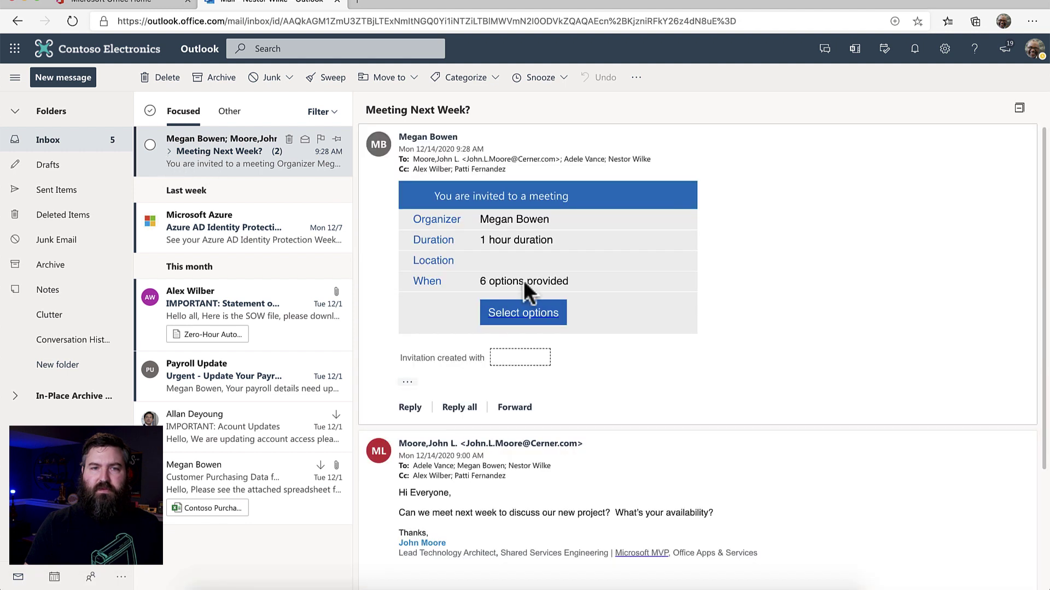
pyautogui.click(536, 317)
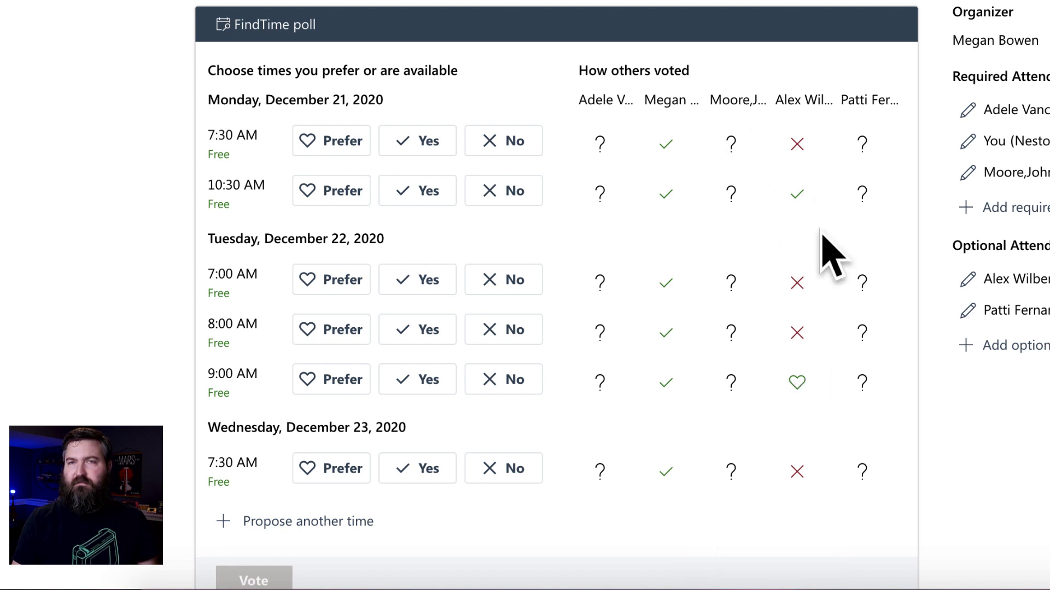
# Prefer Monday 10:30, Yes for Tuesday 9:00 and Wednesday 7:30, No elsewhere, and submit.
pyautogui.click(511, 143)
pyautogui.click(336, 197)
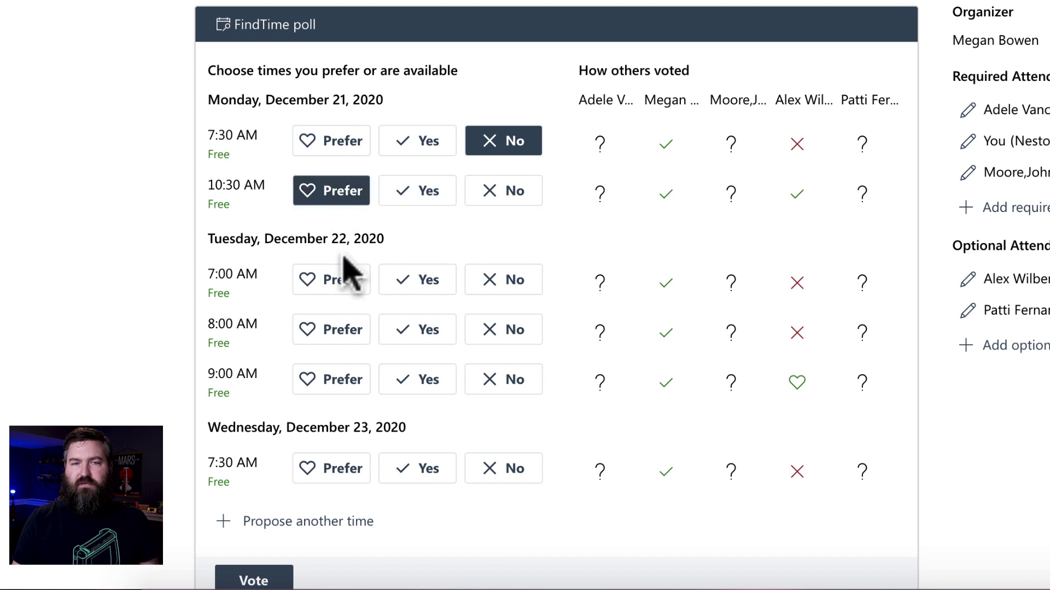
pyautogui.click(500, 281)
pyautogui.click(494, 328)
pyautogui.click(415, 387)
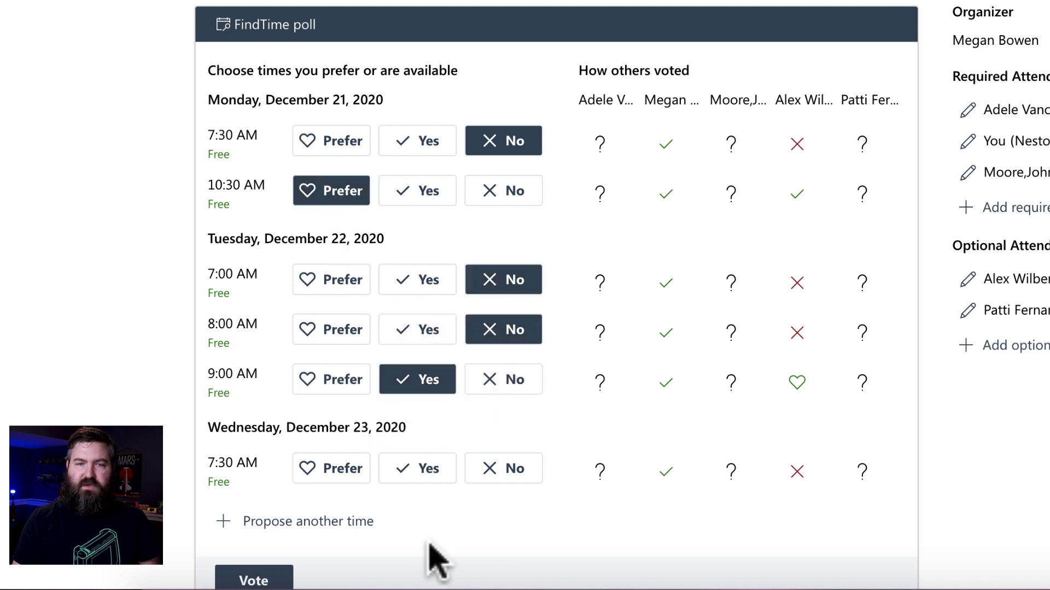
pyautogui.click(418, 471)
pyautogui.scroll(-1, 176, 487)
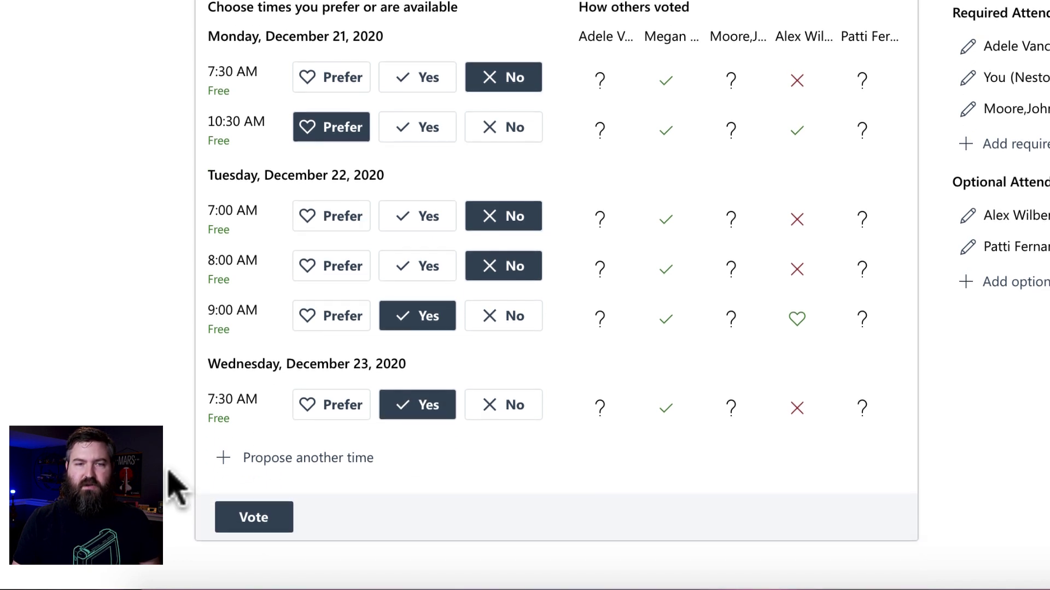
pyautogui.click(240, 526)
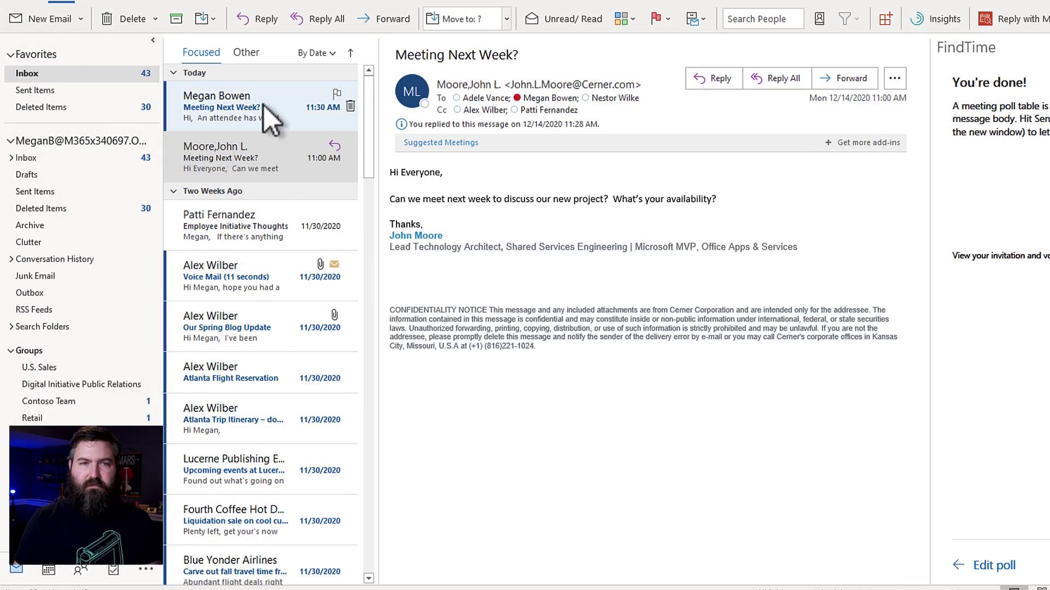
# Open the first attendee-voted notification and scroll through its poll results.
pyautogui.click(264, 105)
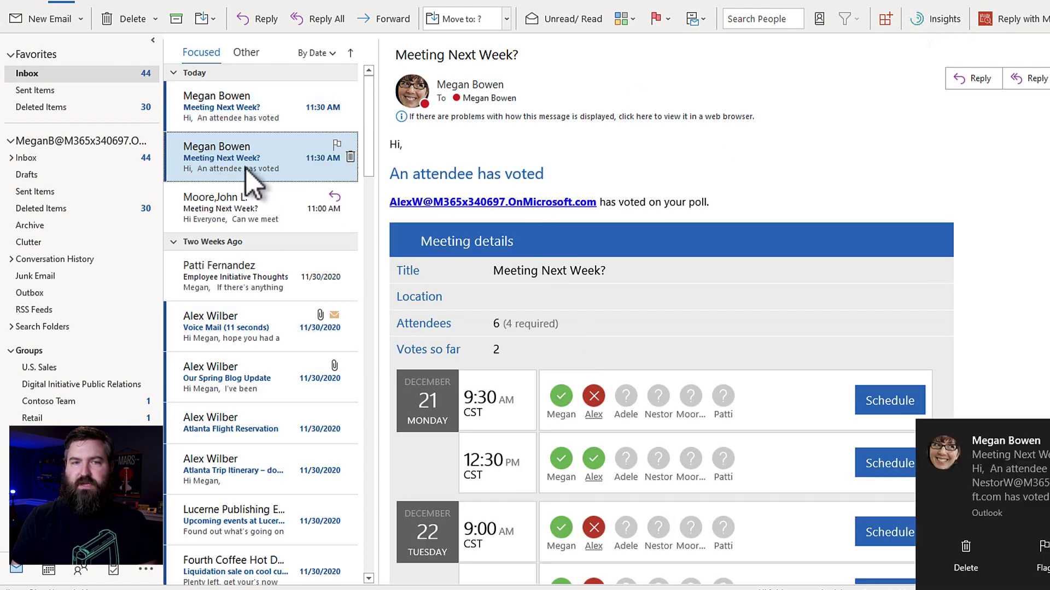
pyautogui.scroll(-1, 862, 316)
pyautogui.scroll(-2, 862, 316)
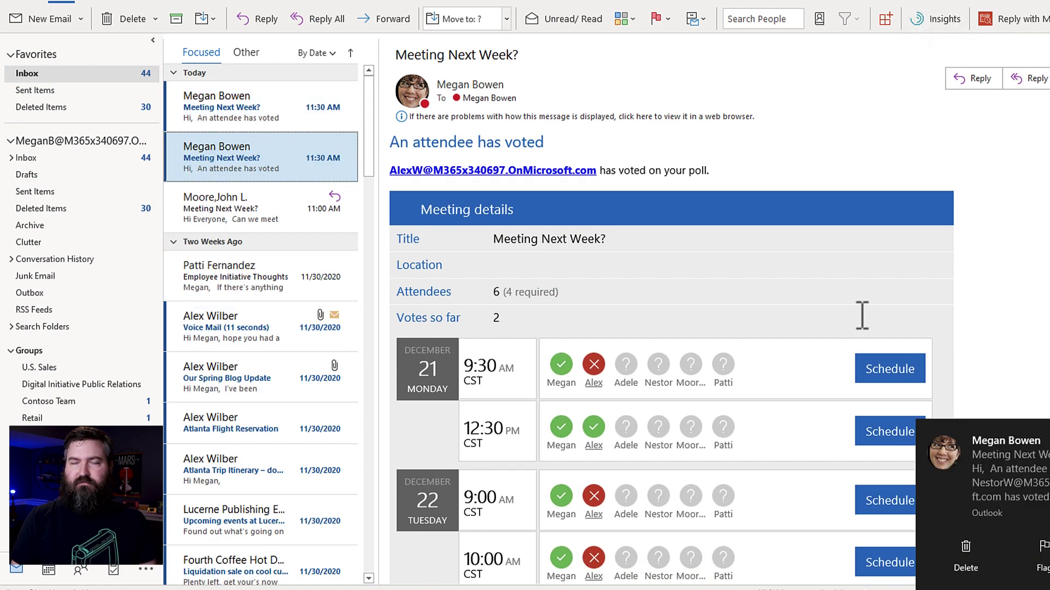
pyautogui.scroll(-3, 862, 315)
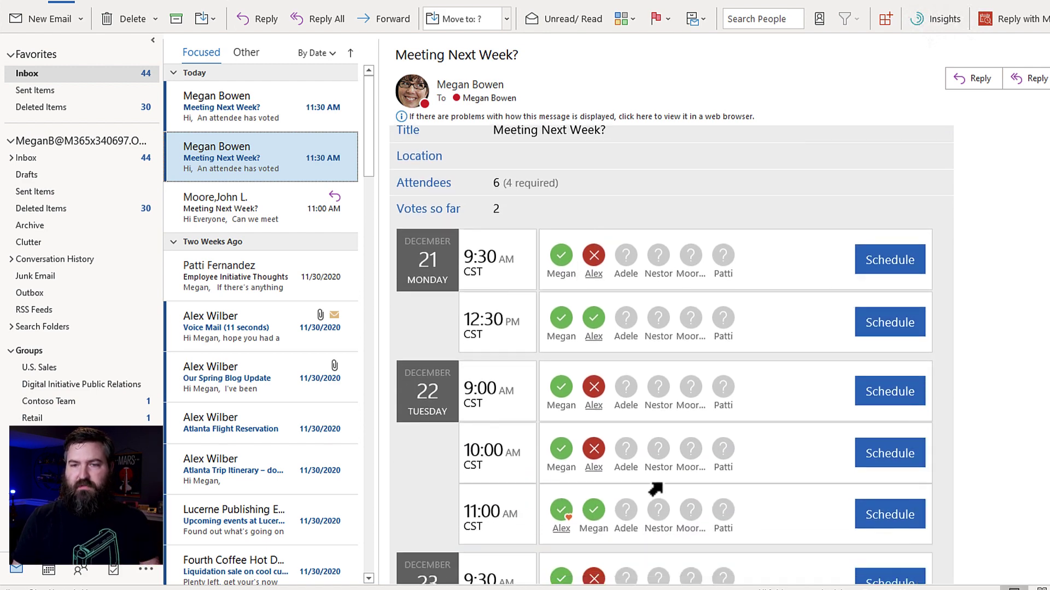
pyautogui.scroll(-1, 590, 323)
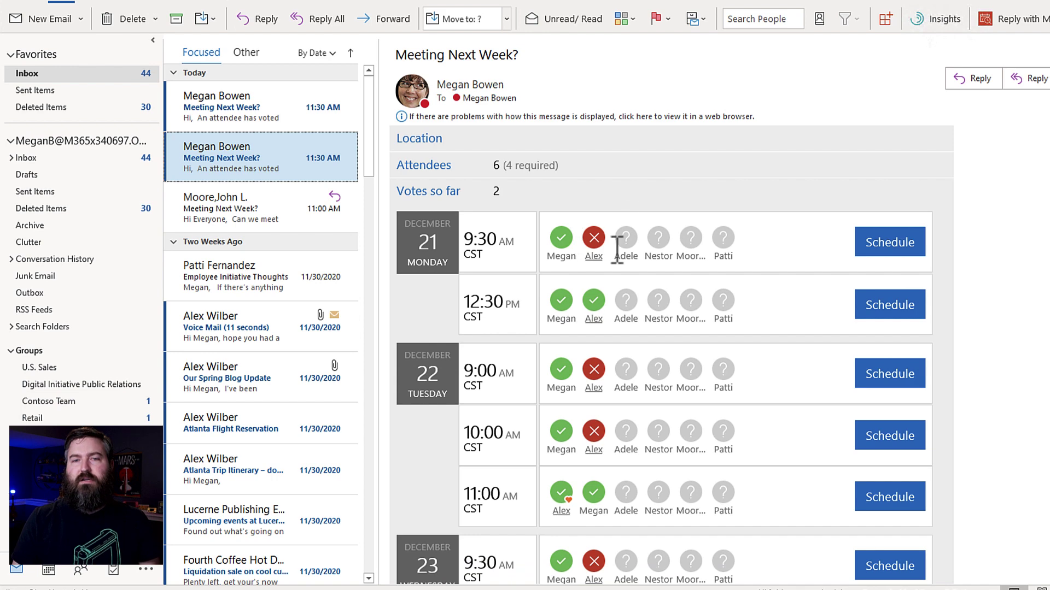
pyautogui.scroll(-3, 619, 548)
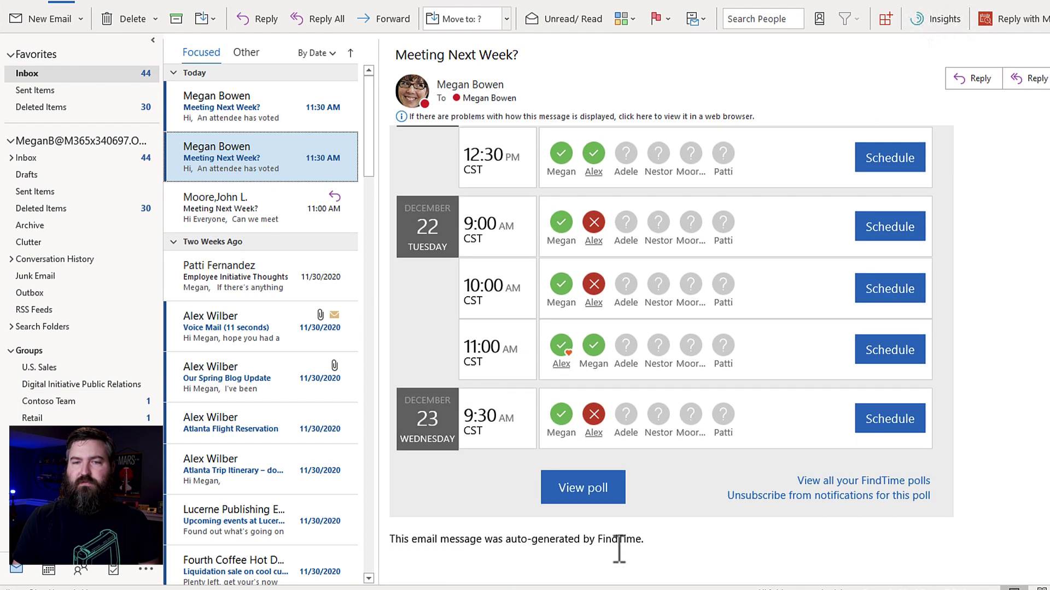
pyautogui.scroll(2, 619, 549)
# Review the newer notification: 3 votes, with Monday 12:30 PM and Tuesday 11:00 AM approved by all.
pyautogui.click(260, 101)
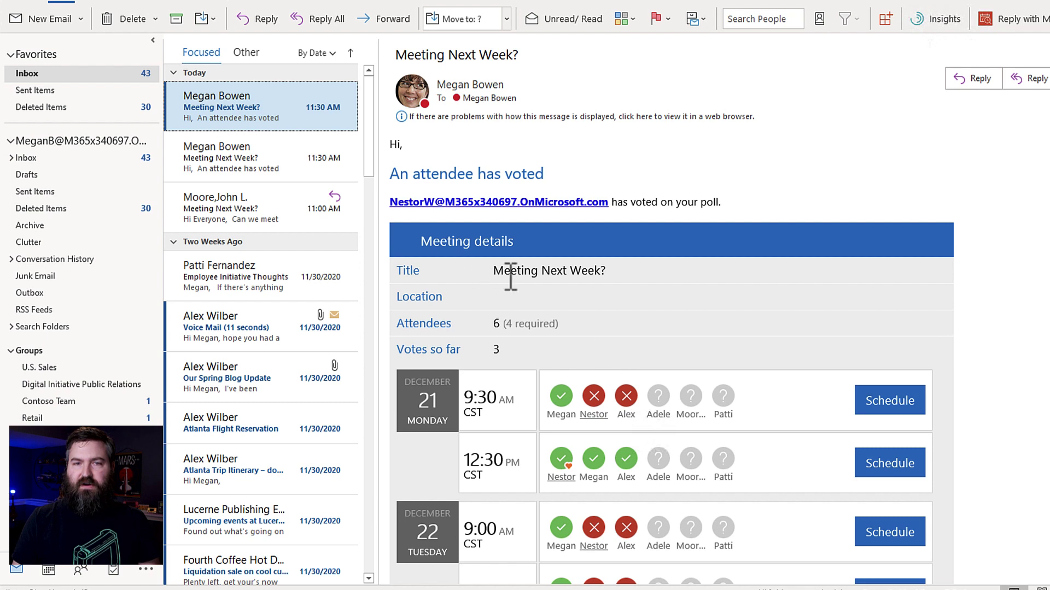
pyautogui.moveTo(733, 205); pyautogui.dragTo(536, 197)
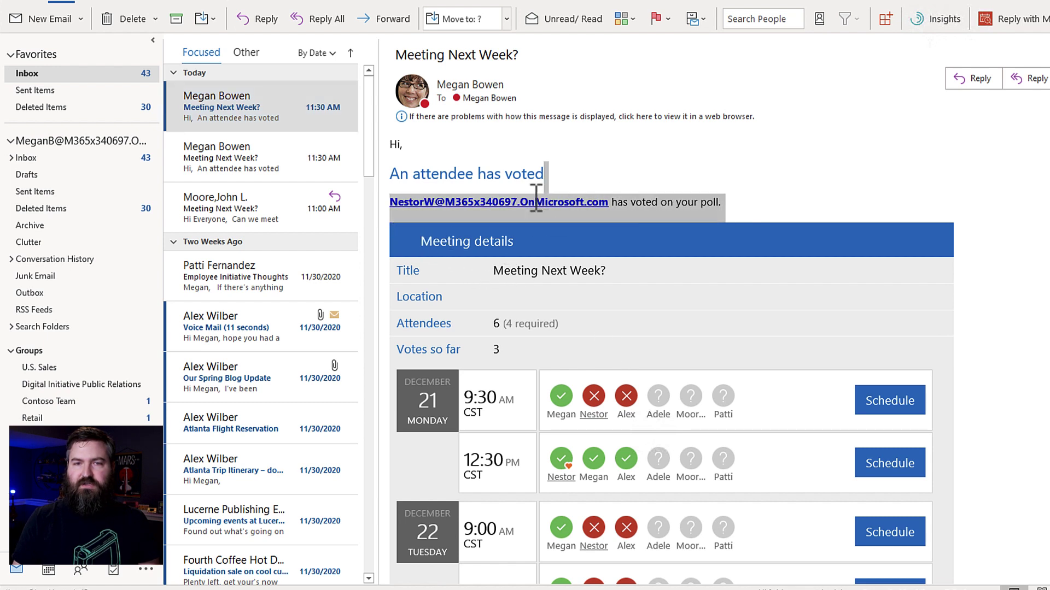
pyautogui.scroll(-3, 615, 440)
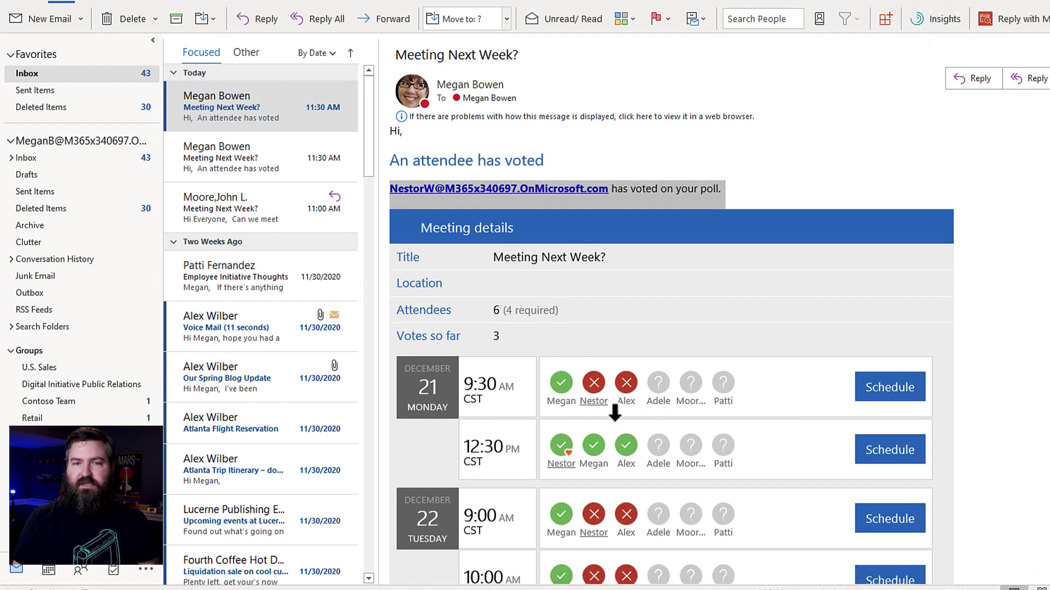
pyautogui.scroll(-5, 615, 414)
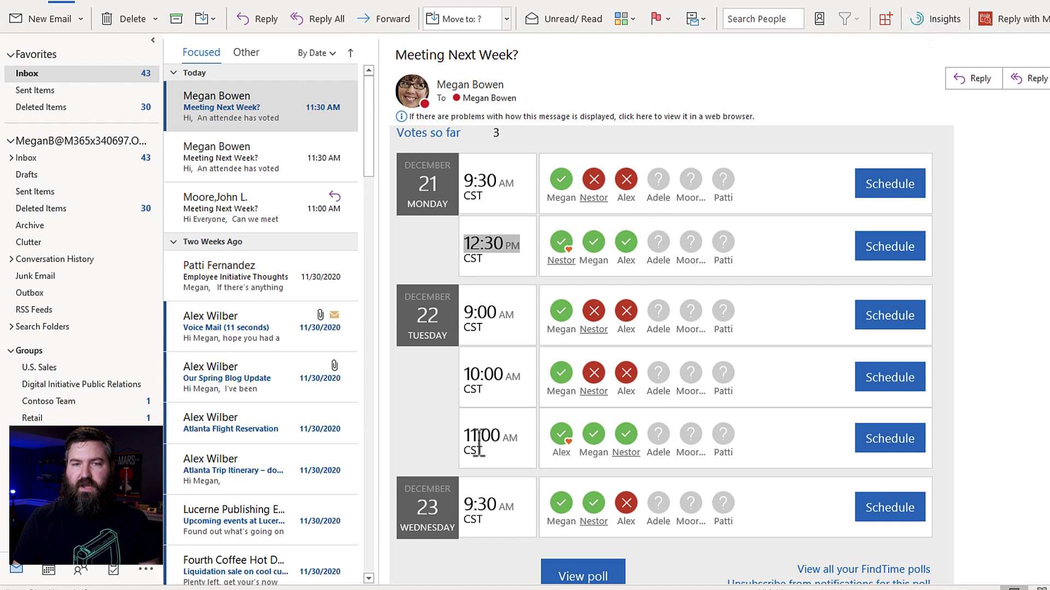
pyautogui.click(523, 441)
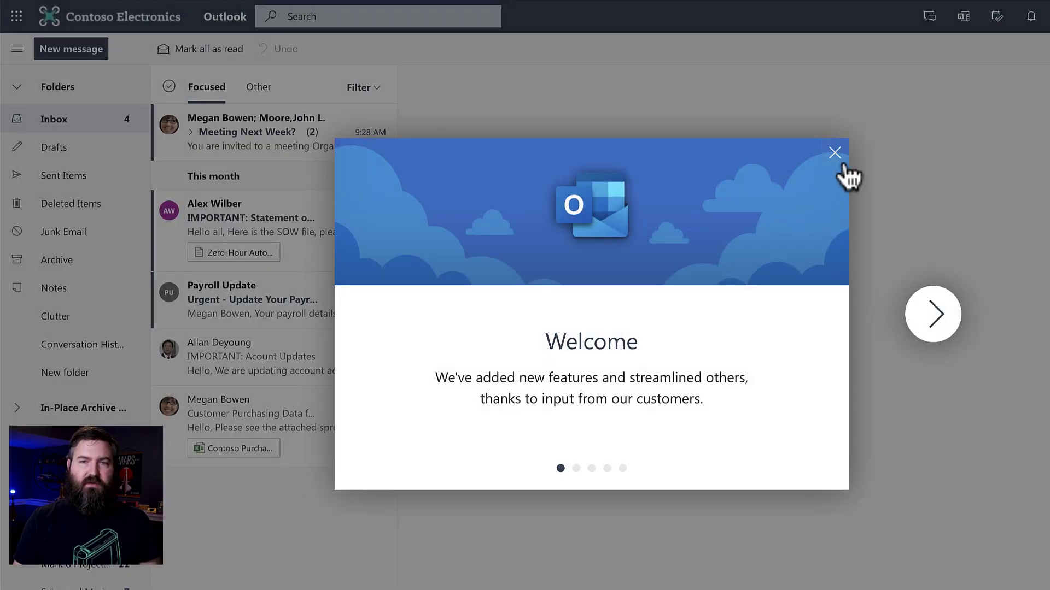
# Open the FindTime voting page from the Meeting Next Week? invitation.
pyautogui.click(838, 159)
pyautogui.click(326, 138)
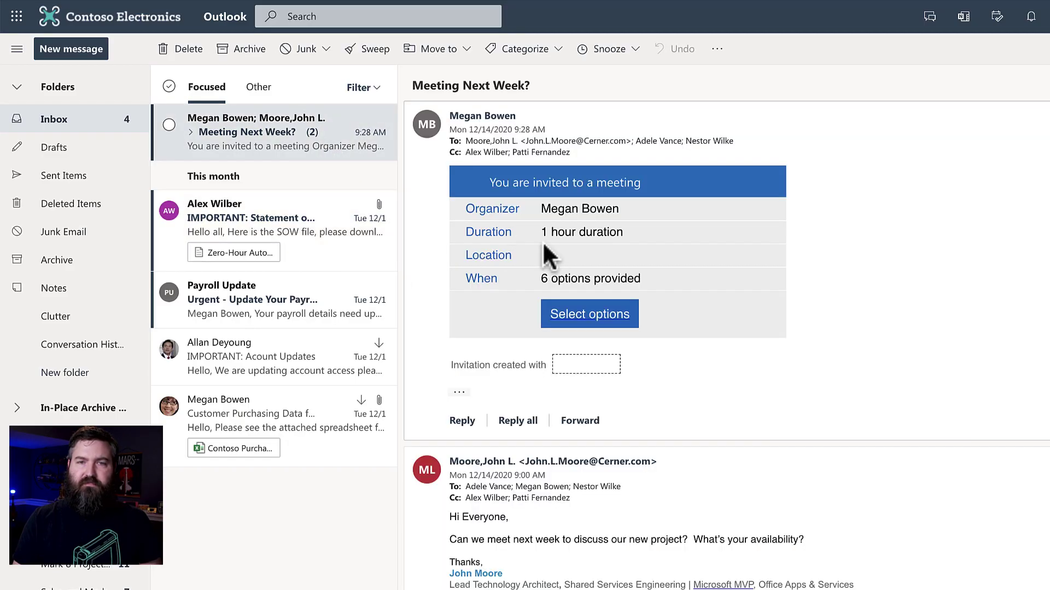
pyautogui.click(570, 324)
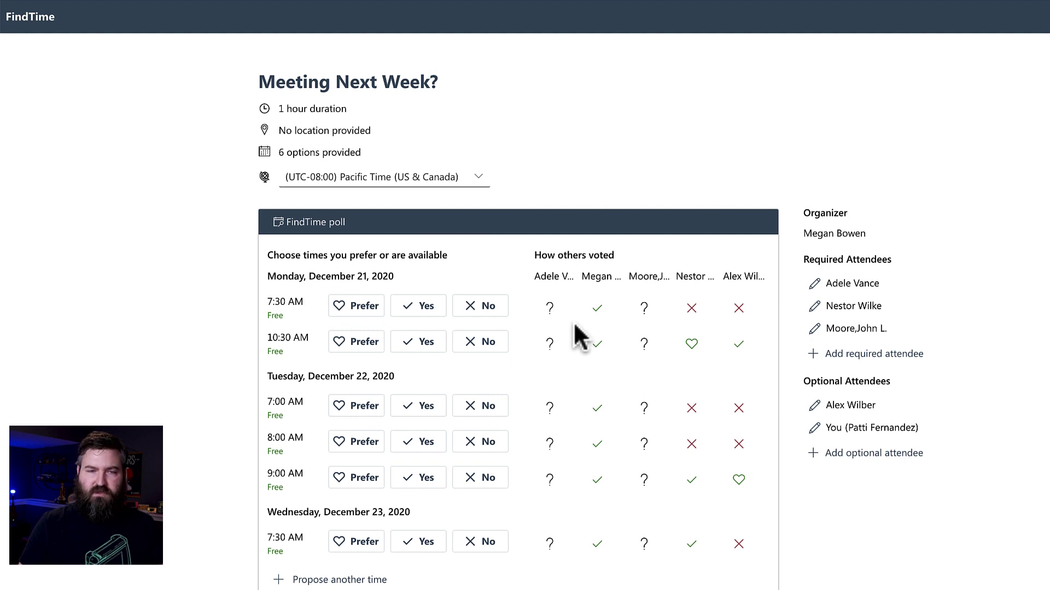
pyautogui.scroll(-1, 575, 324)
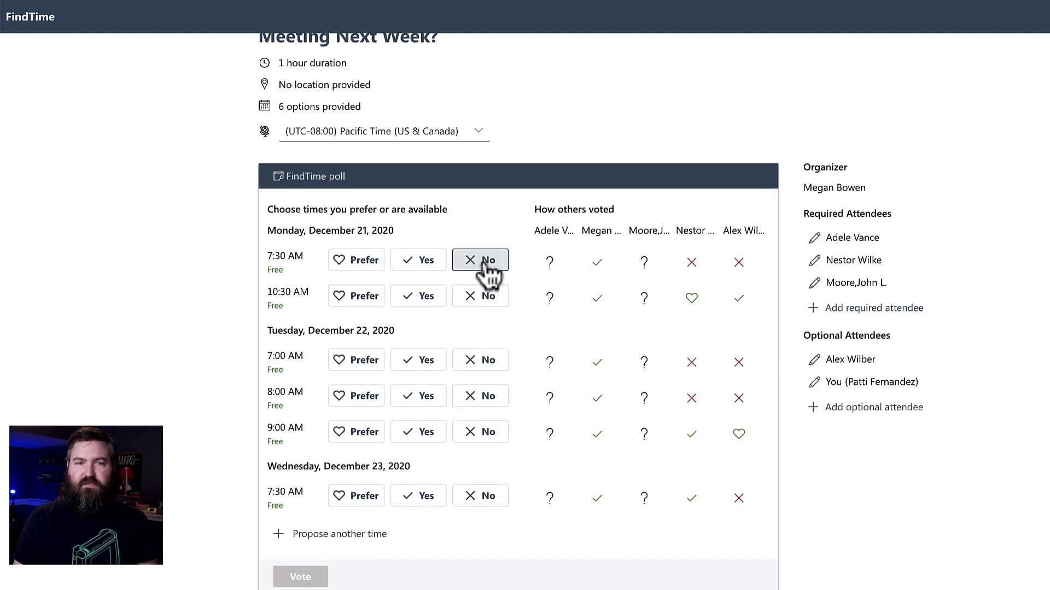
# Vote No on Monday 7:30, Tuesday 7:00, 8:00, 9:00 and Wednesday 7:30 AM.
pyautogui.click(483, 262)
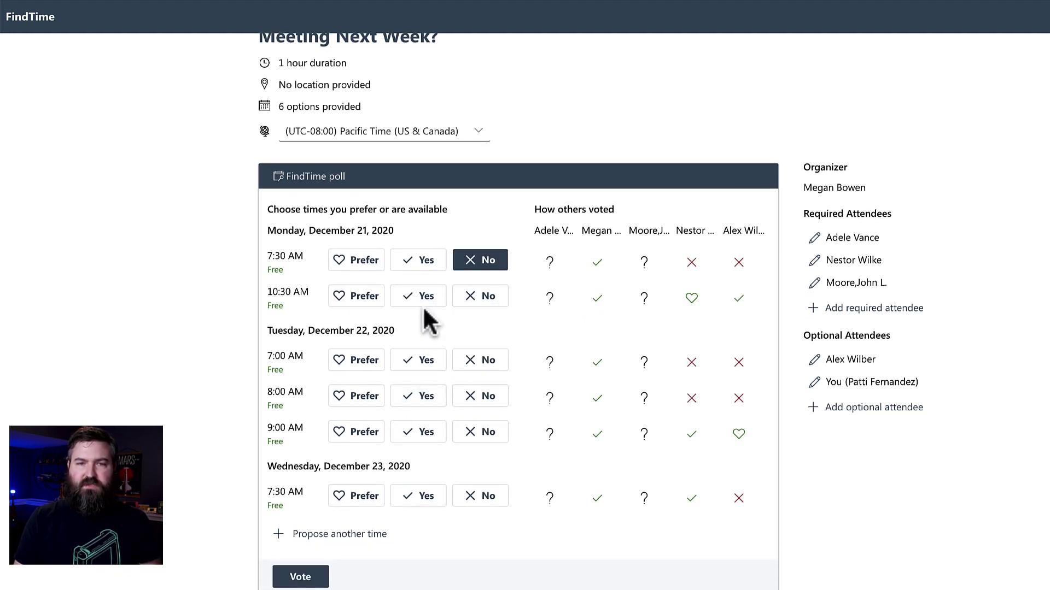
pyautogui.click(476, 361)
pyautogui.click(476, 396)
pyautogui.click(482, 433)
pyautogui.click(481, 496)
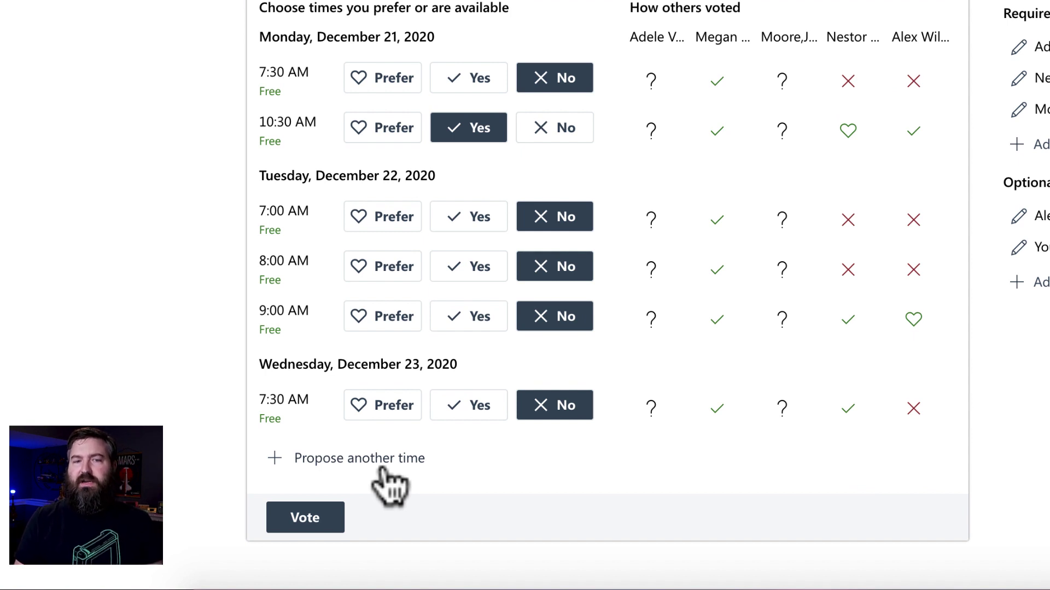
# Propose Wednesday, December 23, 2020 at 9:30 AM as a new time and submit the votes.
pyautogui.click(345, 462)
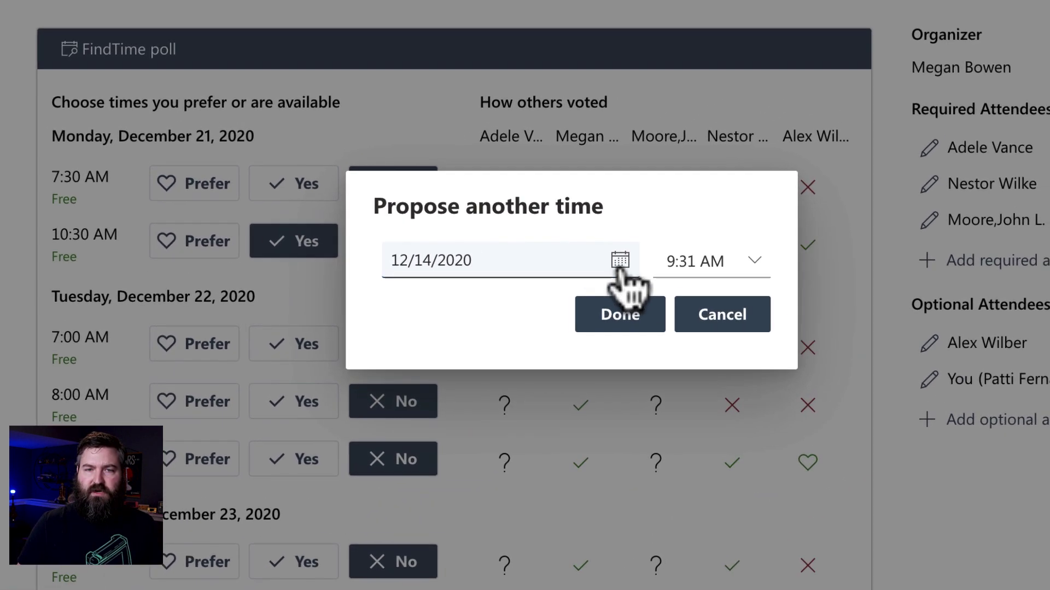
pyautogui.click(619, 260)
pyautogui.click(754, 262)
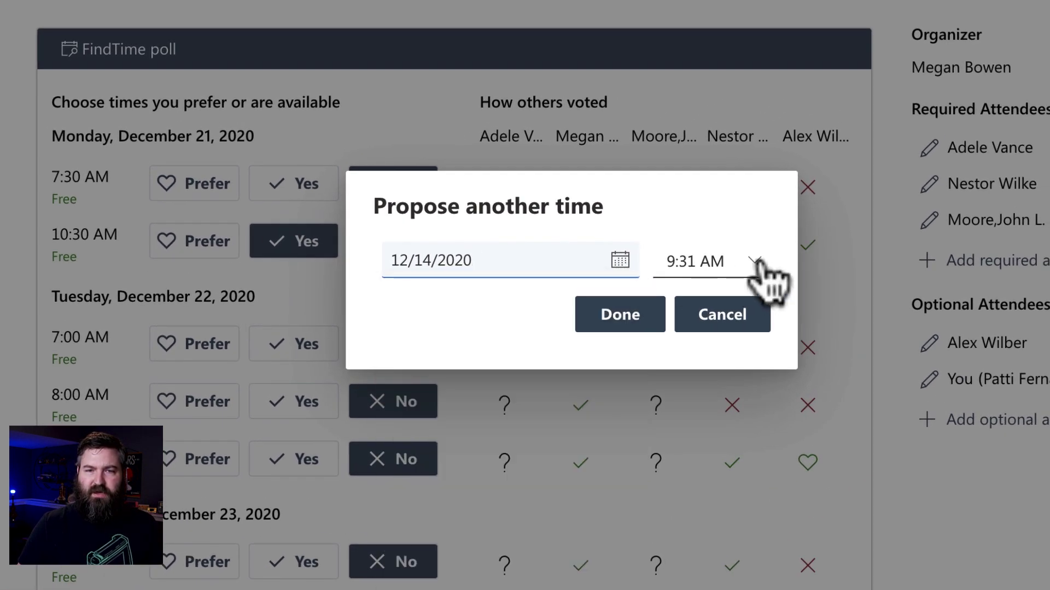
pyautogui.click(756, 262)
pyautogui.click(664, 299)
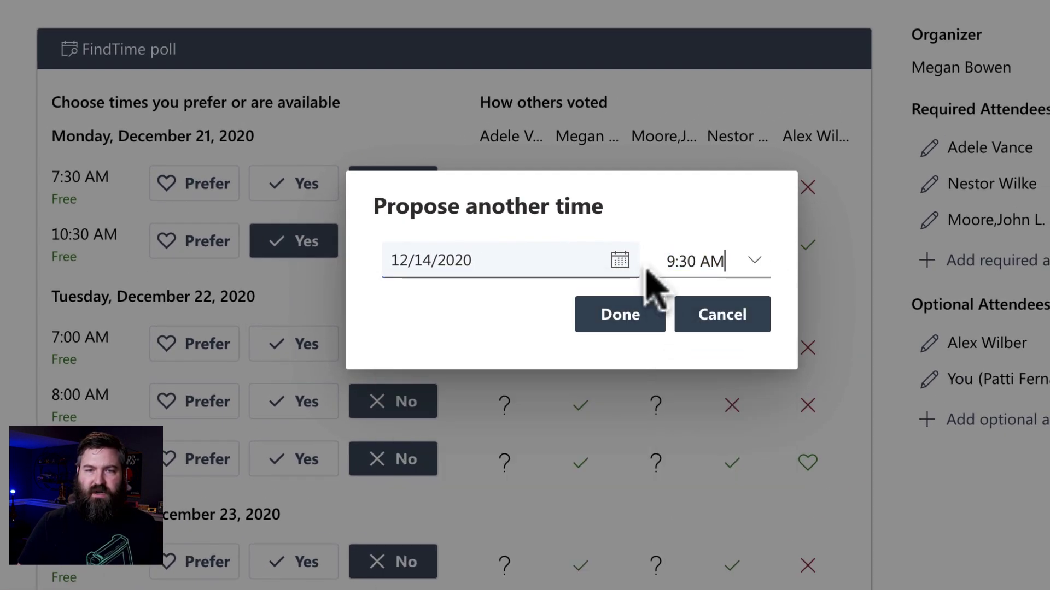
pyautogui.click(620, 260)
pyautogui.click(506, 471)
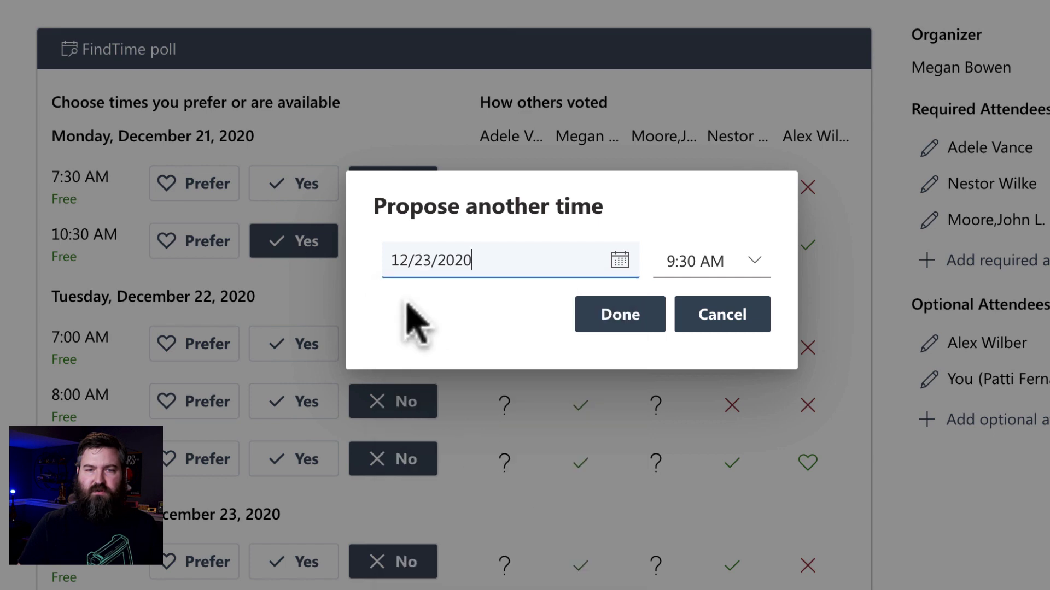
pyautogui.click(637, 322)
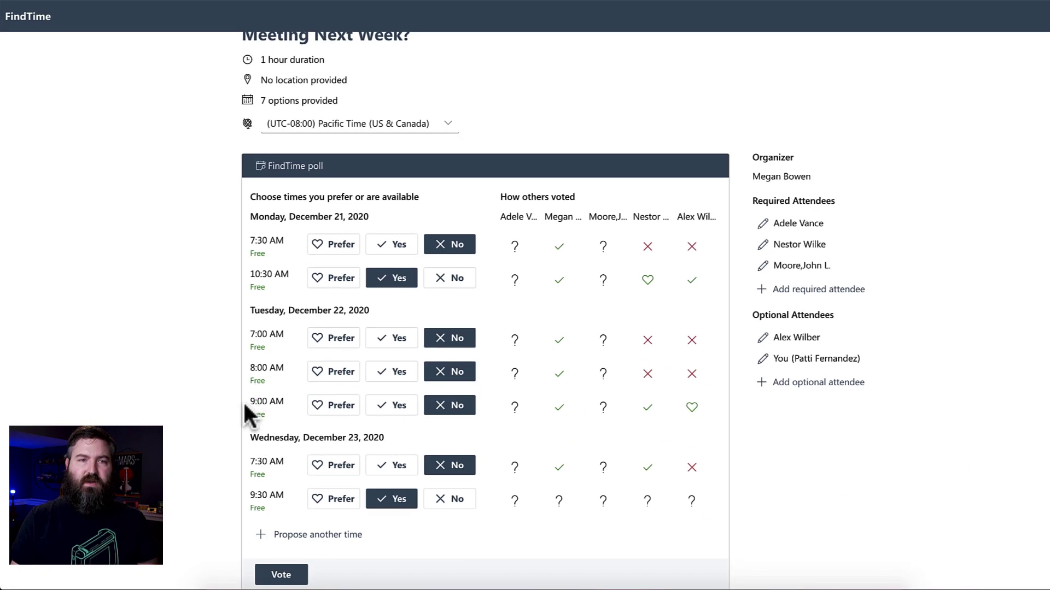
pyautogui.scroll(-1, 262, 464)
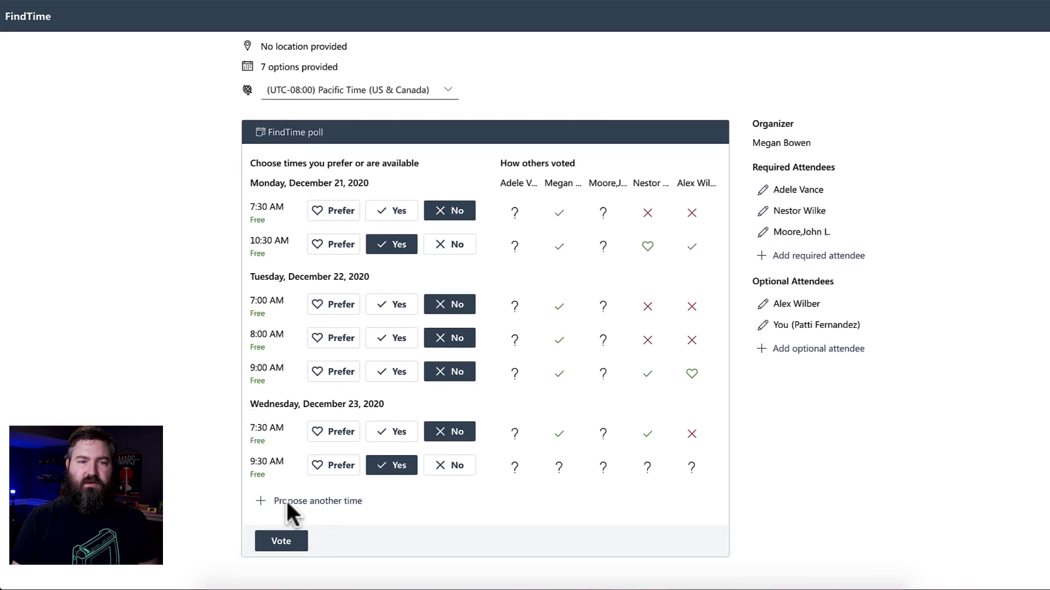
pyautogui.click(295, 542)
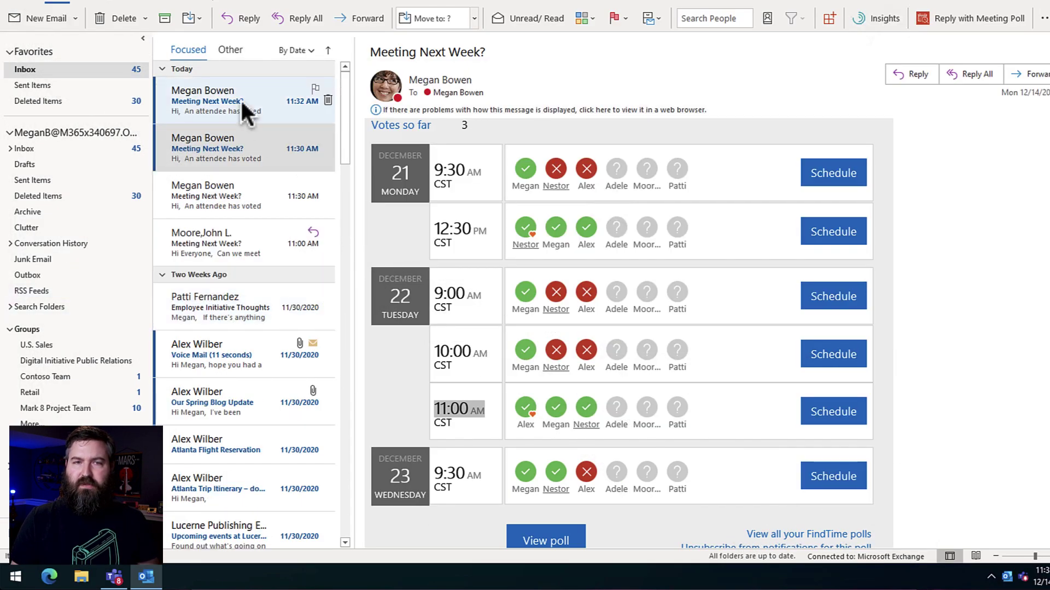
# Review the newest vote results, then open the Additional time choices email and organizer's poll page.
pyautogui.click(245, 106)
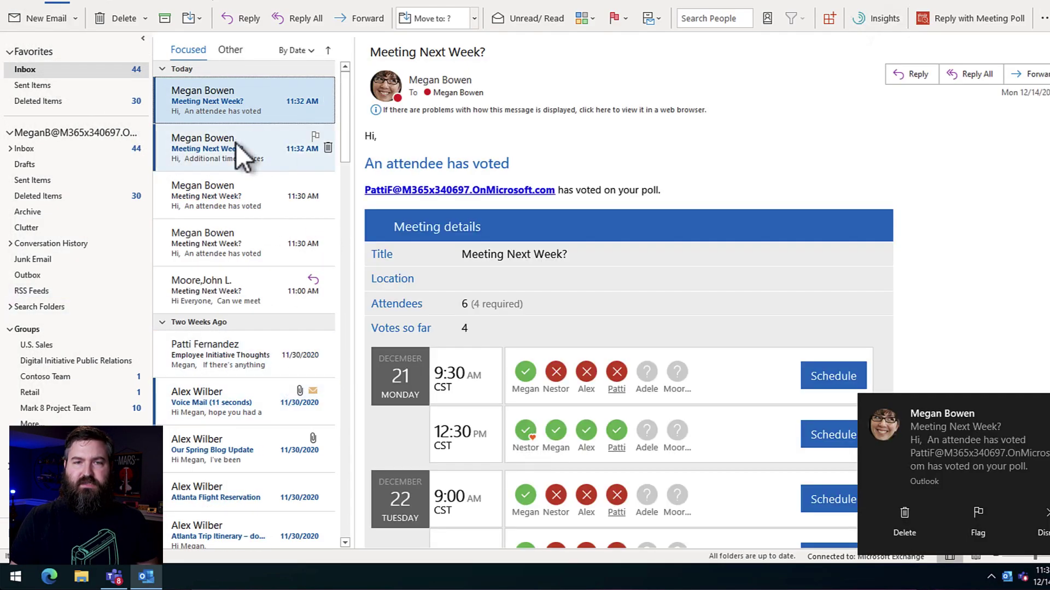
pyautogui.scroll(-1, 621, 408)
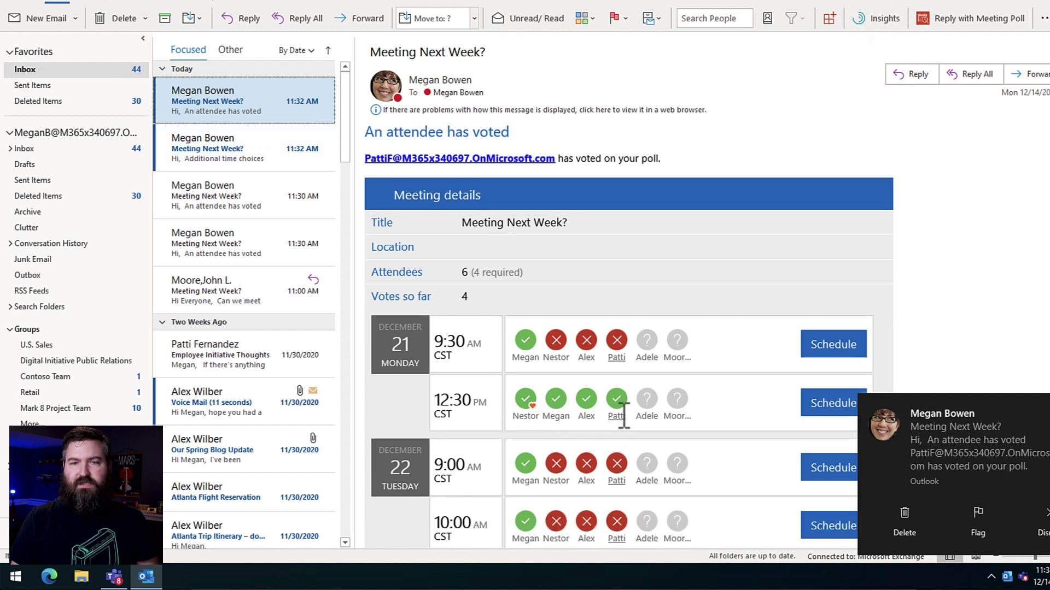
pyautogui.scroll(-1, 622, 382)
pyautogui.scroll(-2, 622, 371)
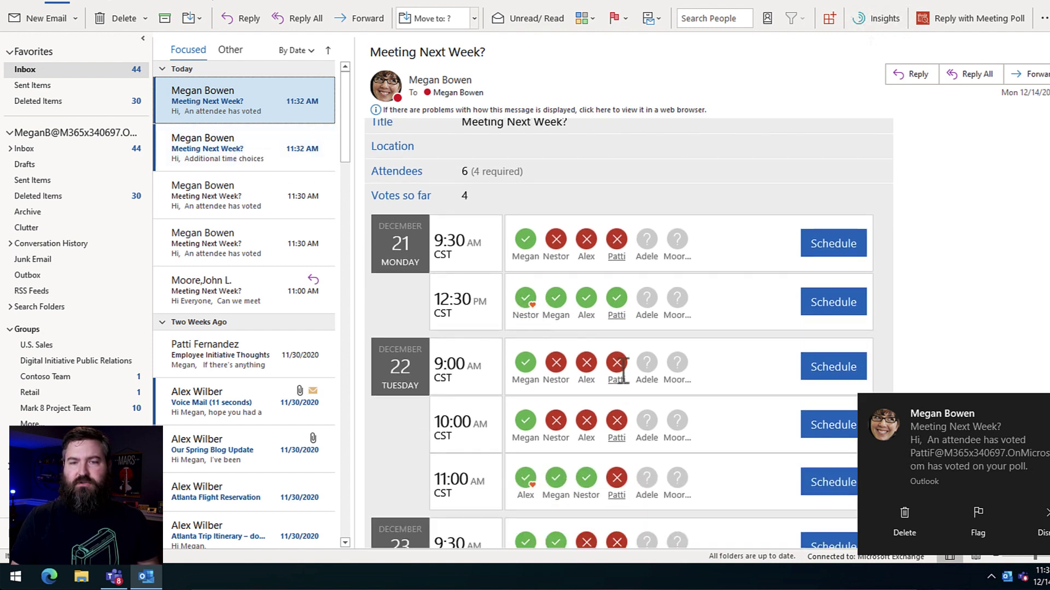
pyautogui.scroll(-1, 645, 462)
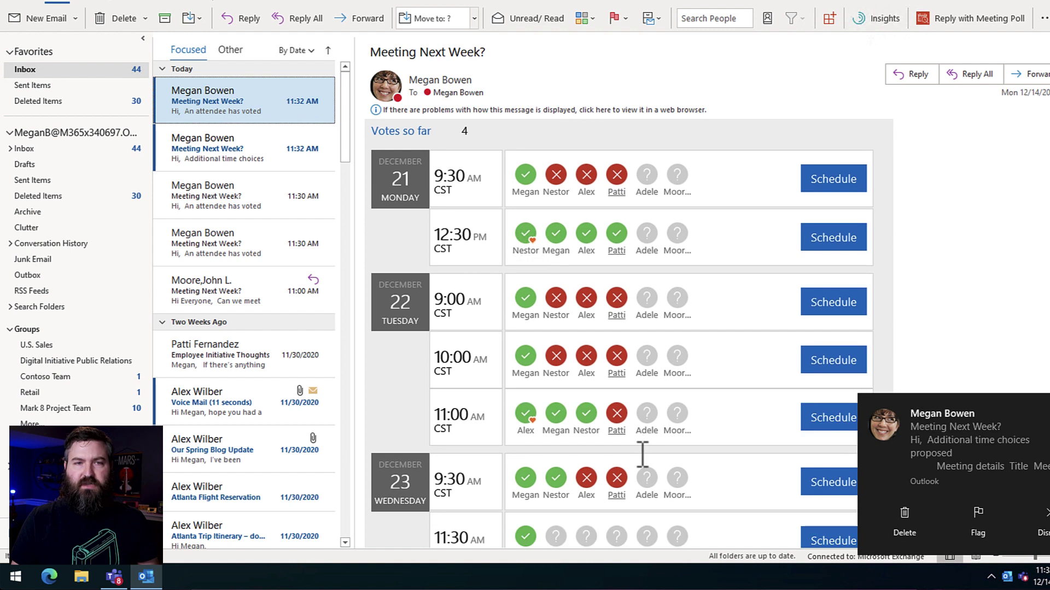
pyautogui.click(217, 160)
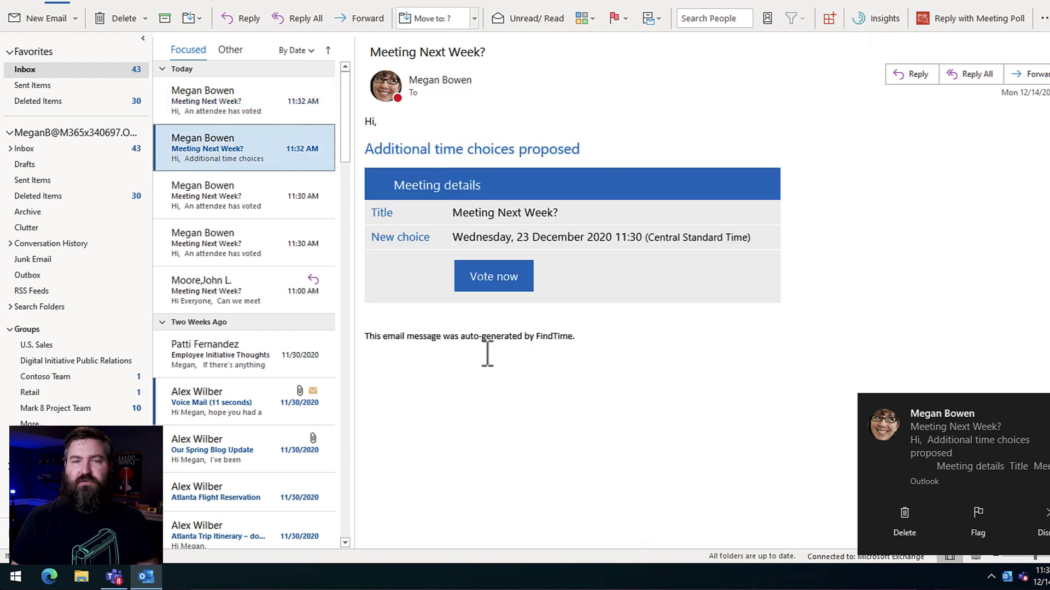
pyautogui.click(490, 314)
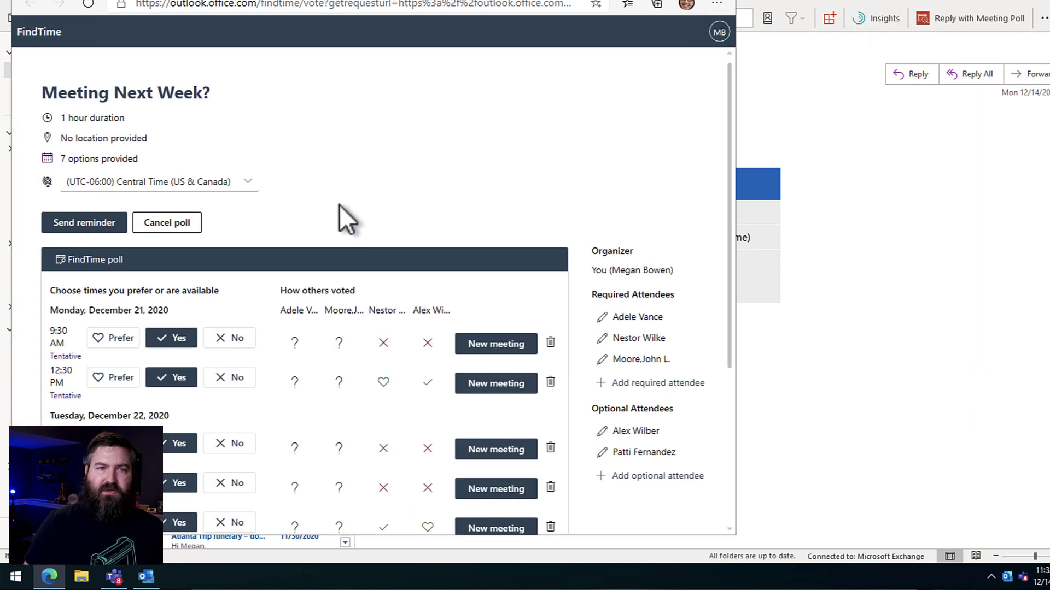
# Delete the Wednesday, December 23 11:30 AM choice from the poll and close the poll window.
pyautogui.scroll(-4, 339, 205)
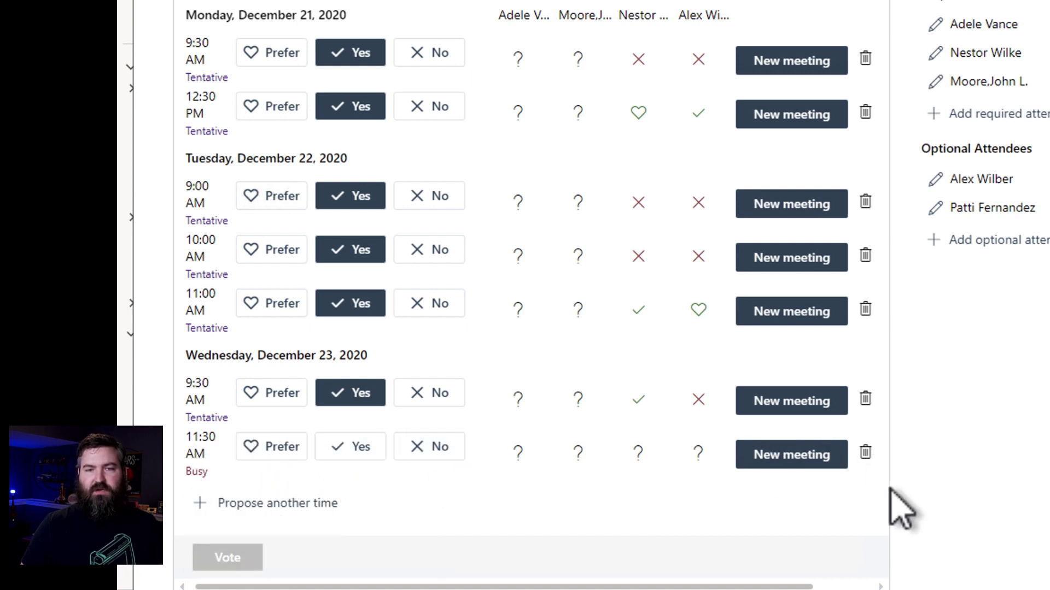
pyautogui.click(865, 453)
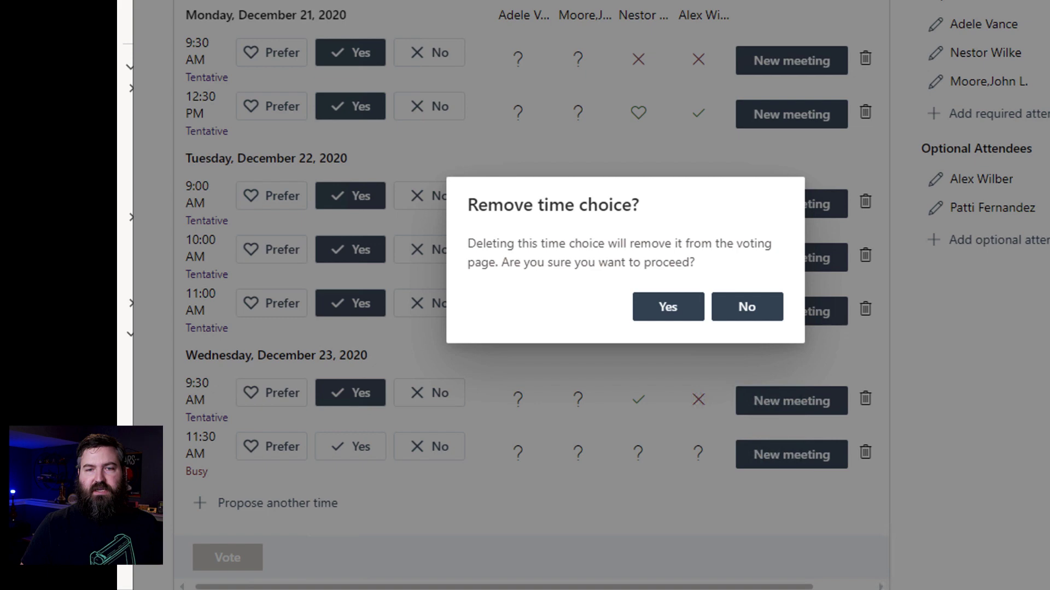
pyautogui.click(668, 307)
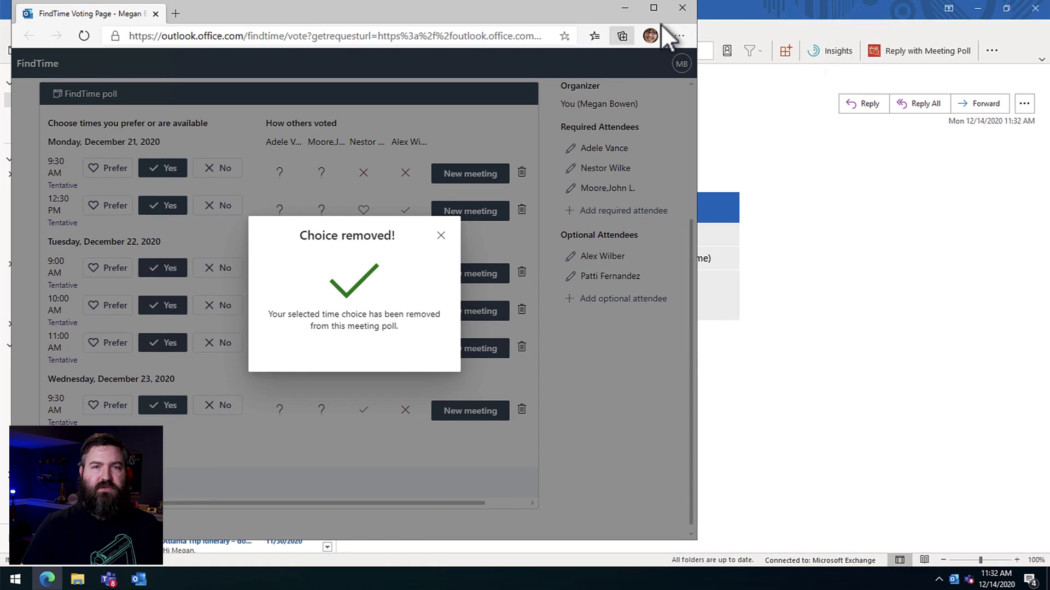
pyautogui.click(687, 14)
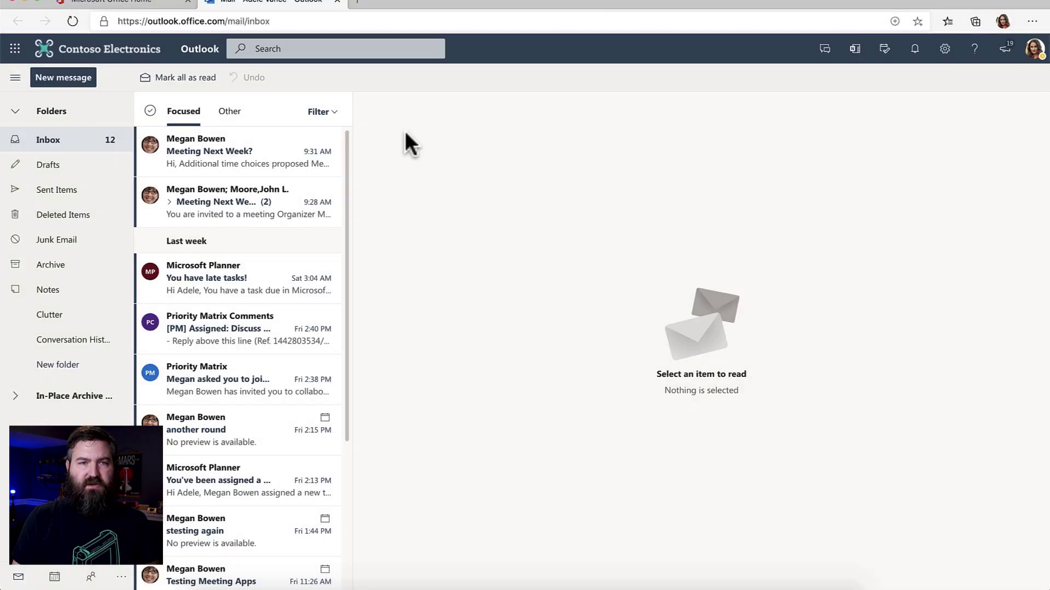
# As another attendee, open the Meeting Next Week? invitation's FindTime voting page in Outlook on the web.
pyautogui.click(213, 155)
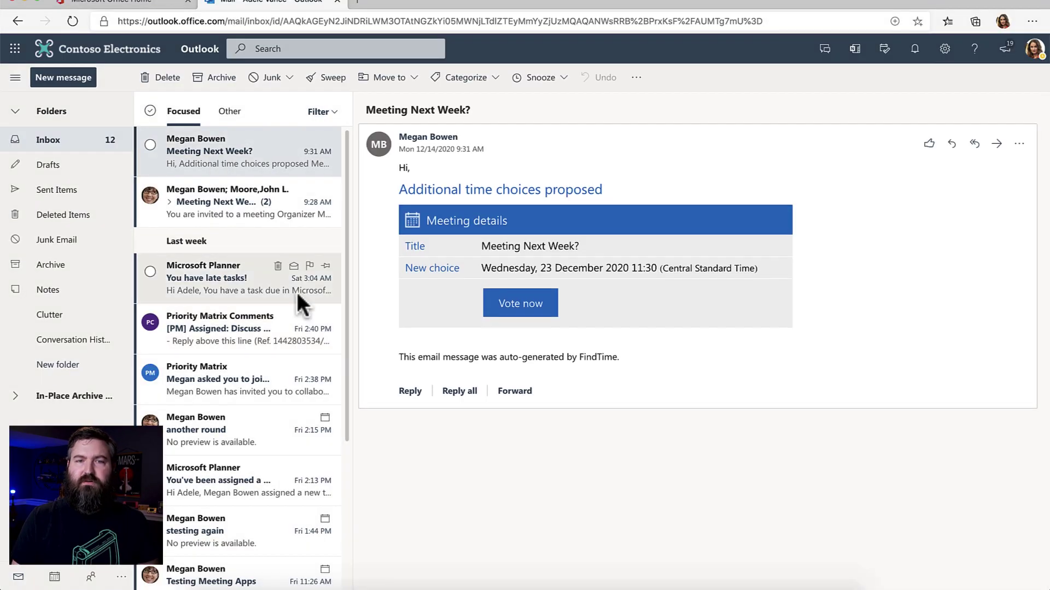
pyautogui.click(207, 199)
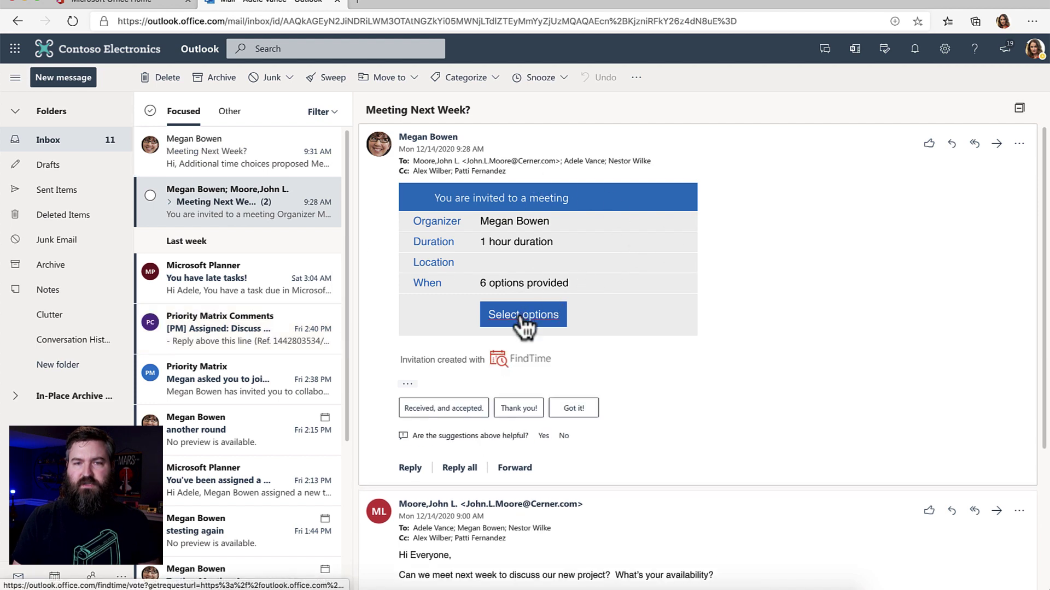
pyautogui.click(524, 320)
pyautogui.scroll(-1, 796, 323)
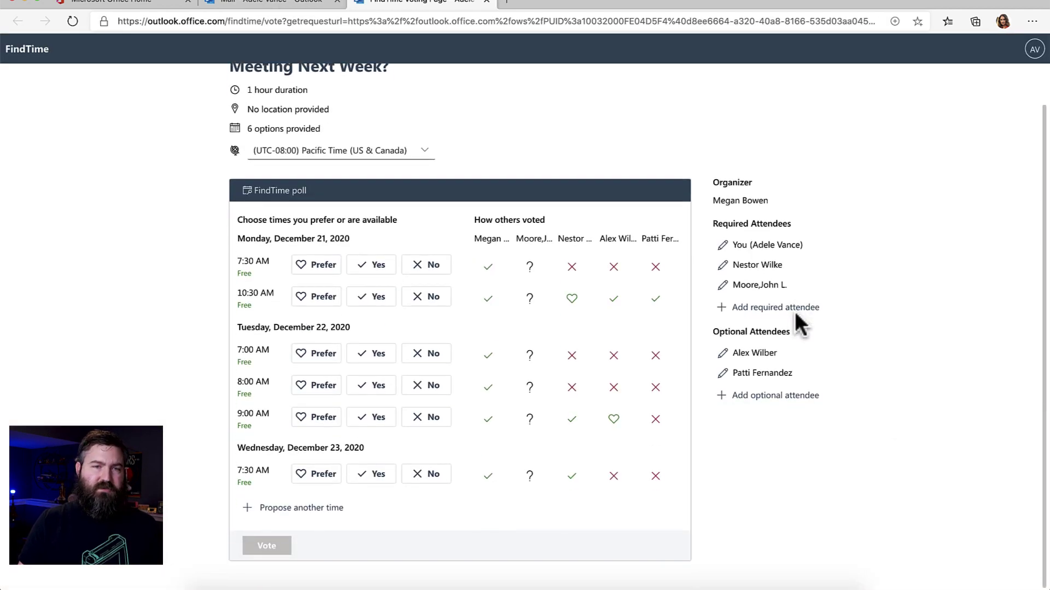
# Vote Yes on Monday 10:30 and Tuesday 9:00, No on the other four slots, and submit.
pyautogui.click(434, 267)
pyautogui.click(375, 298)
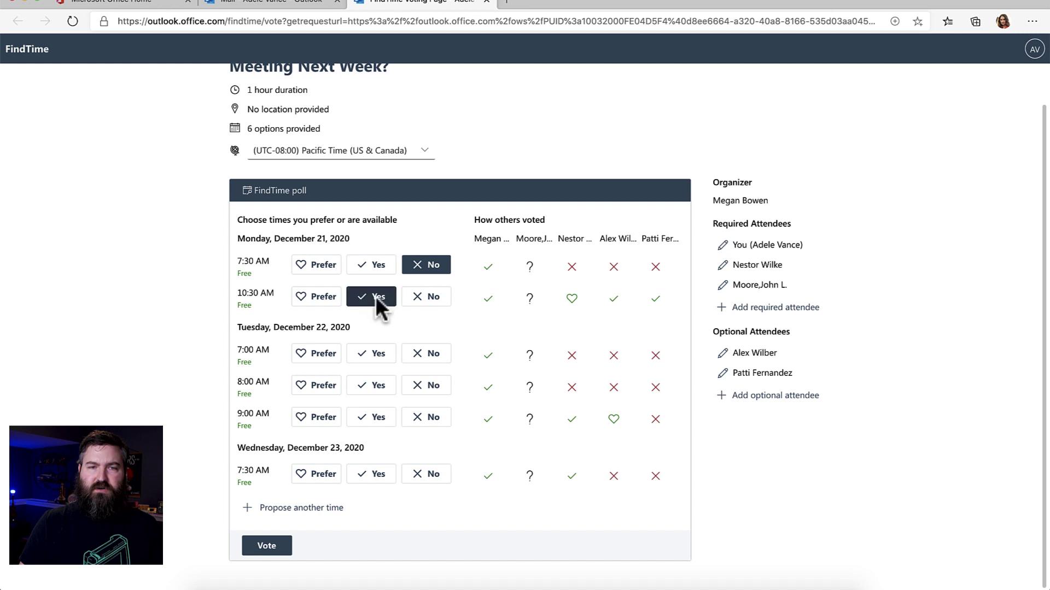
pyautogui.click(432, 356)
pyautogui.click(430, 387)
pyautogui.click(377, 419)
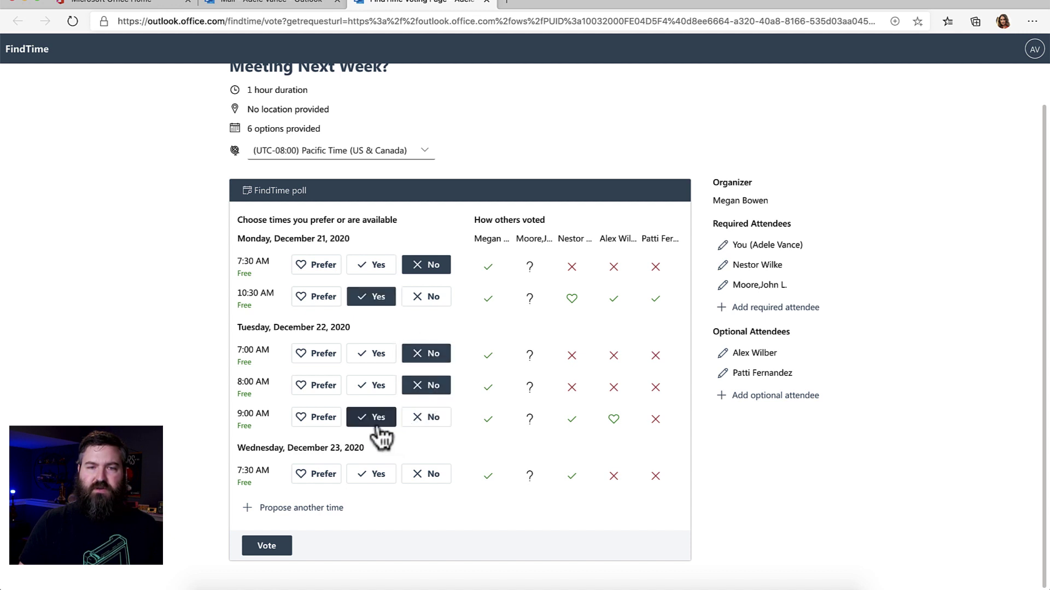
pyautogui.click(429, 477)
pyautogui.click(273, 546)
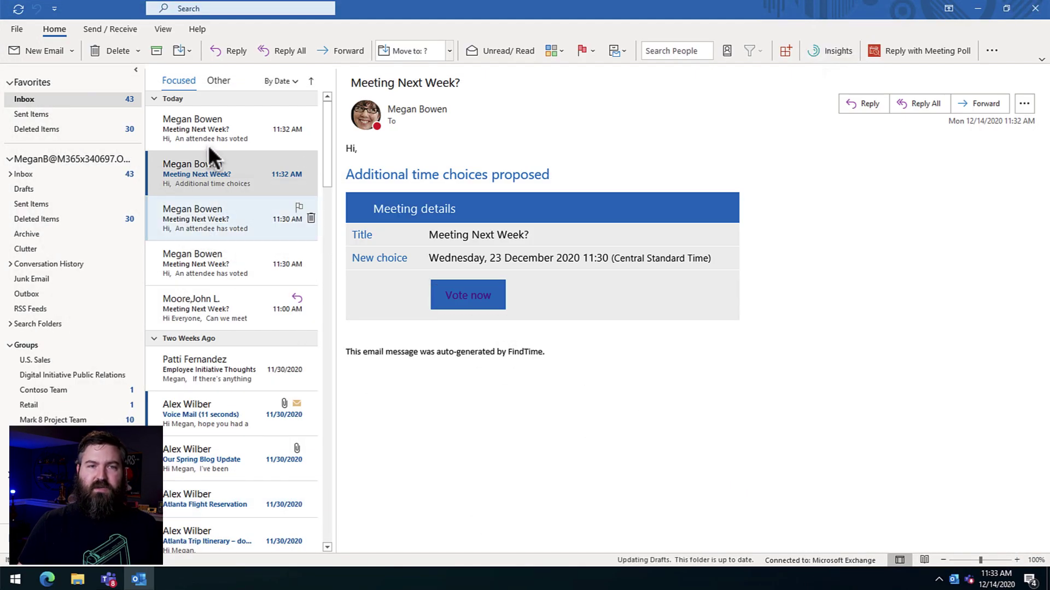
pyautogui.click(203, 130)
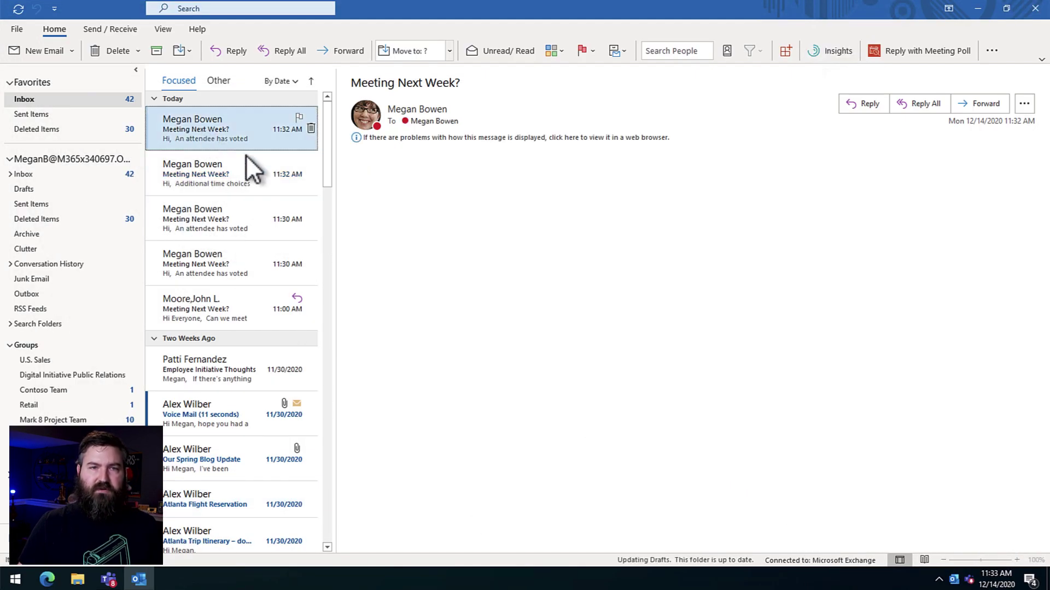
# Review the newest notification's 5-vote tally, then reposition the RE: Meeting Next Week? window.
pyautogui.scroll(-3, 517, 331)
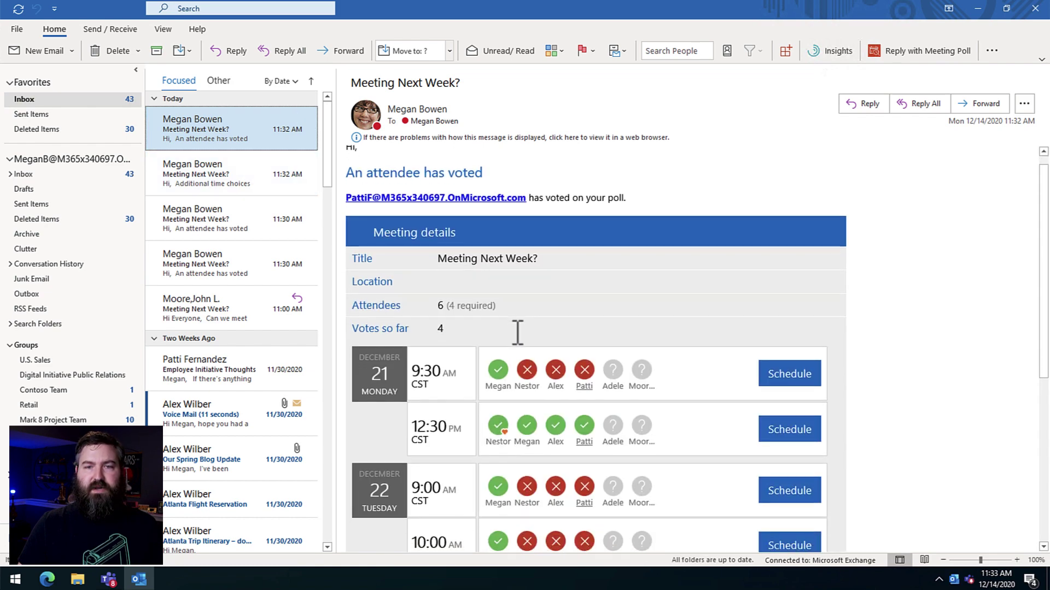
pyautogui.click(224, 136)
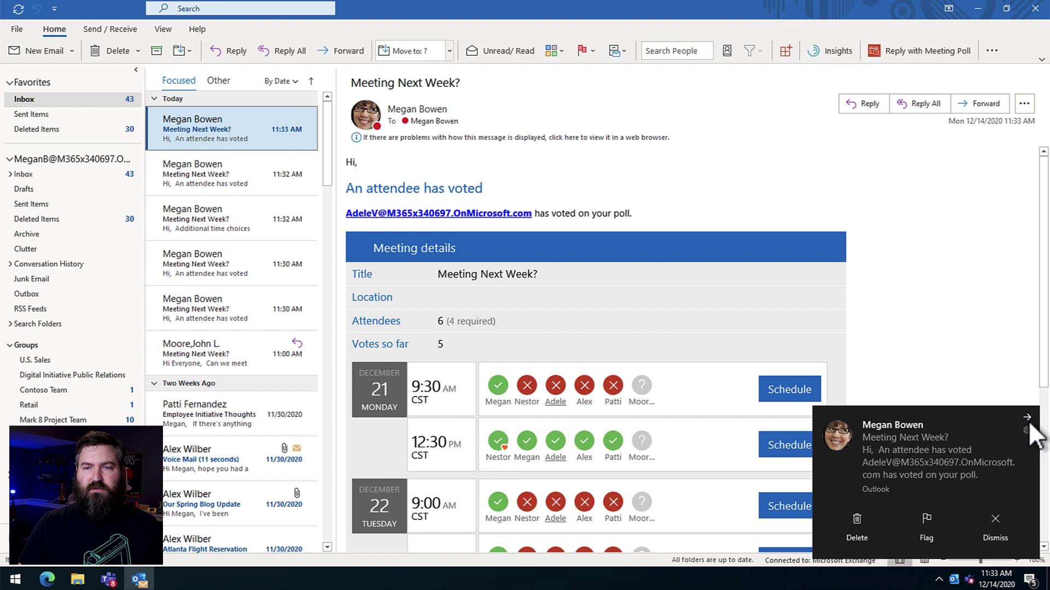
pyautogui.click(943, 335)
pyautogui.scroll(-3, 627, 402)
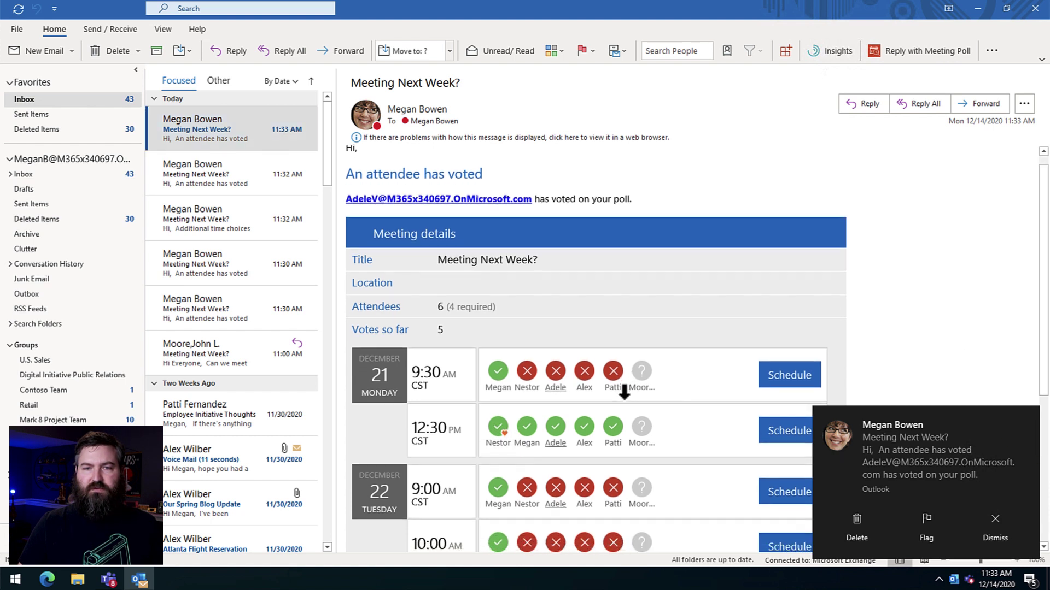
pyautogui.scroll(-1, 604, 320)
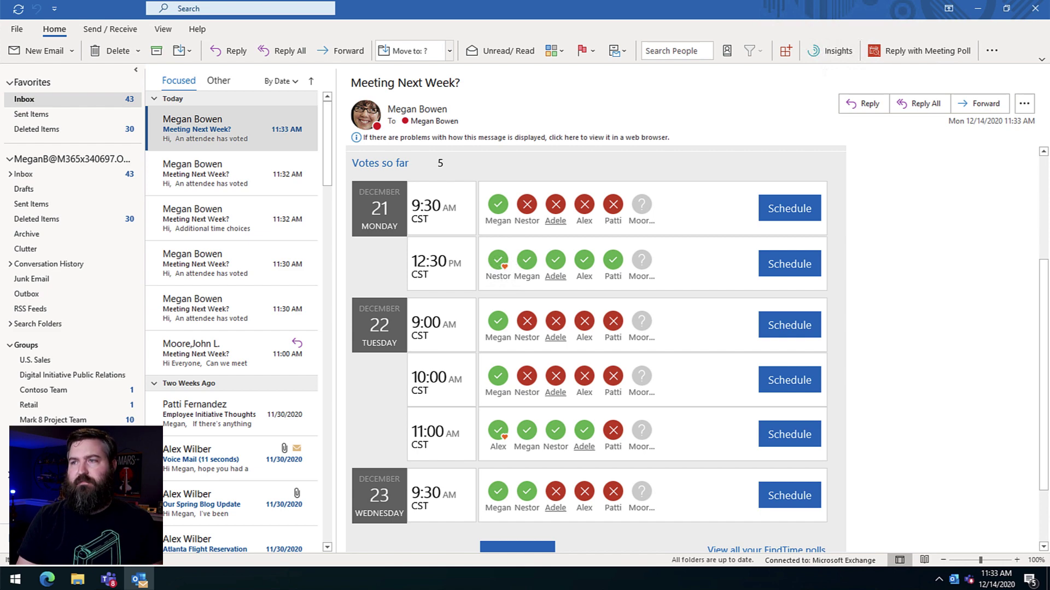
pyautogui.moveTo(929, 188); pyautogui.dragTo(352, 34)
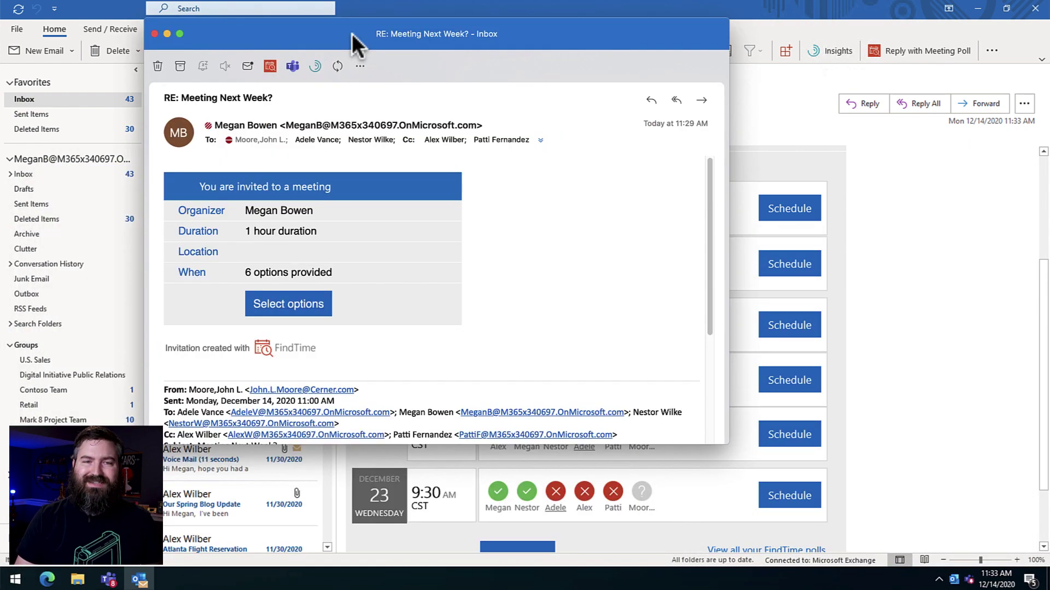
# Enlarge the RE: Meeting Next Week? message and open its FindTime voting page.
pyautogui.moveTo(728, 444); pyautogui.dragTo(800, 545)
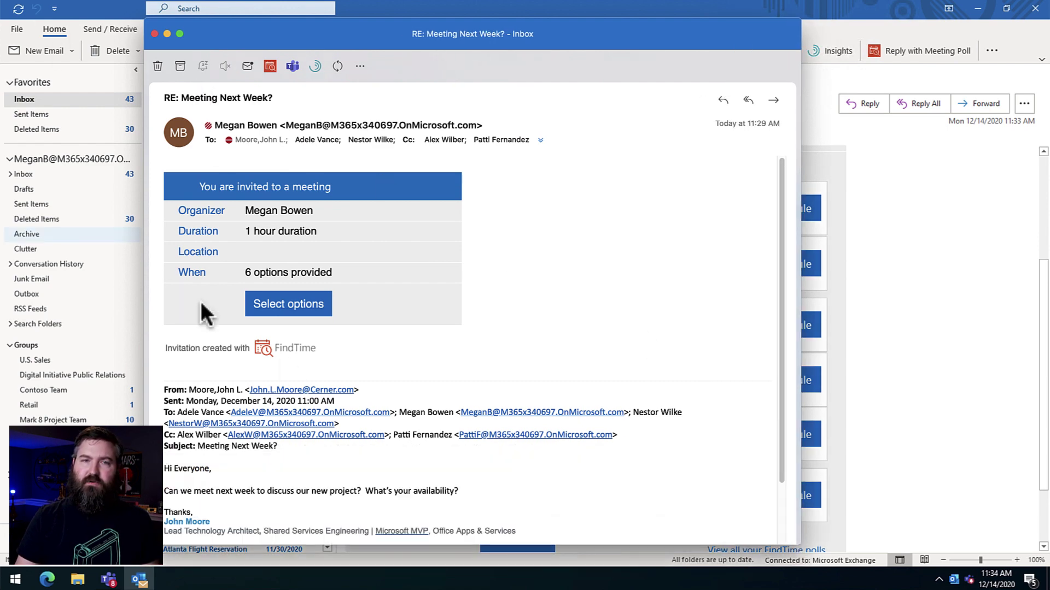
pyautogui.click(290, 311)
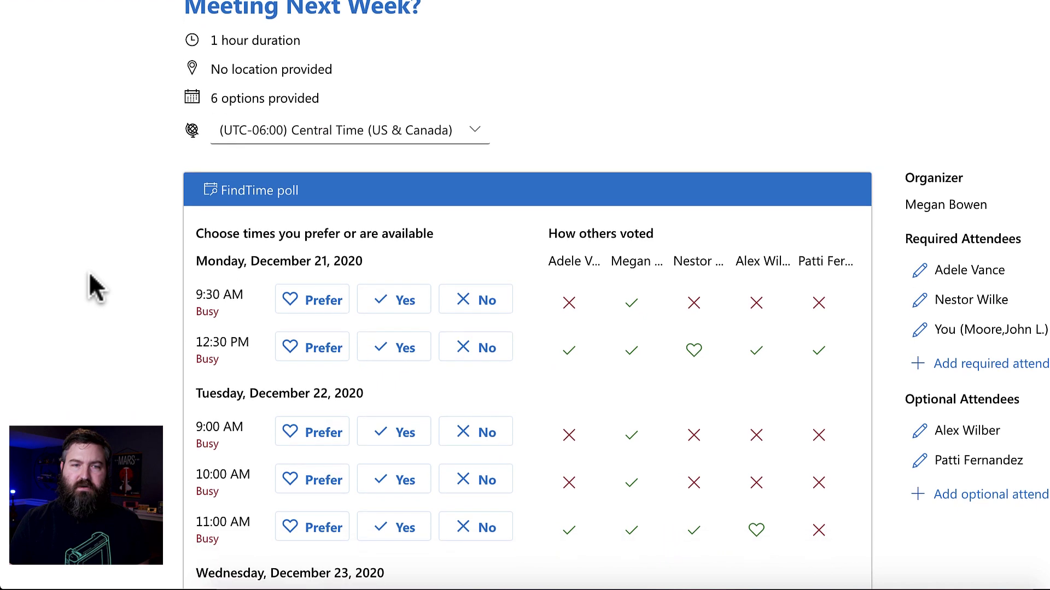
pyautogui.scroll(-3, 89, 271)
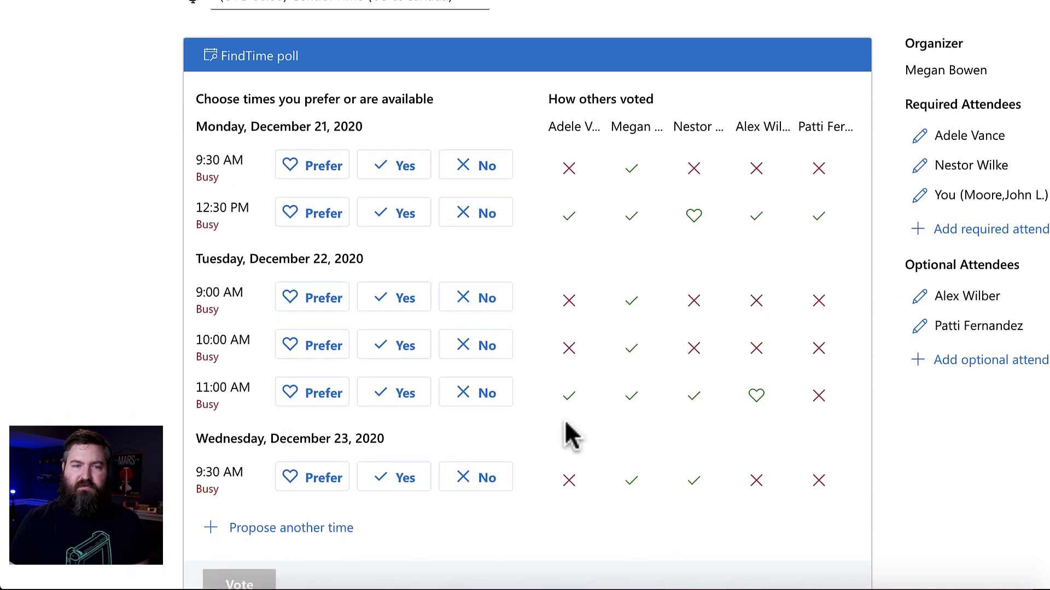
# Mark Monday 12:30 PM Yes, Tuesday 11:00 AM Preferred, the other four slots No, and submit.
pyautogui.click(490, 170)
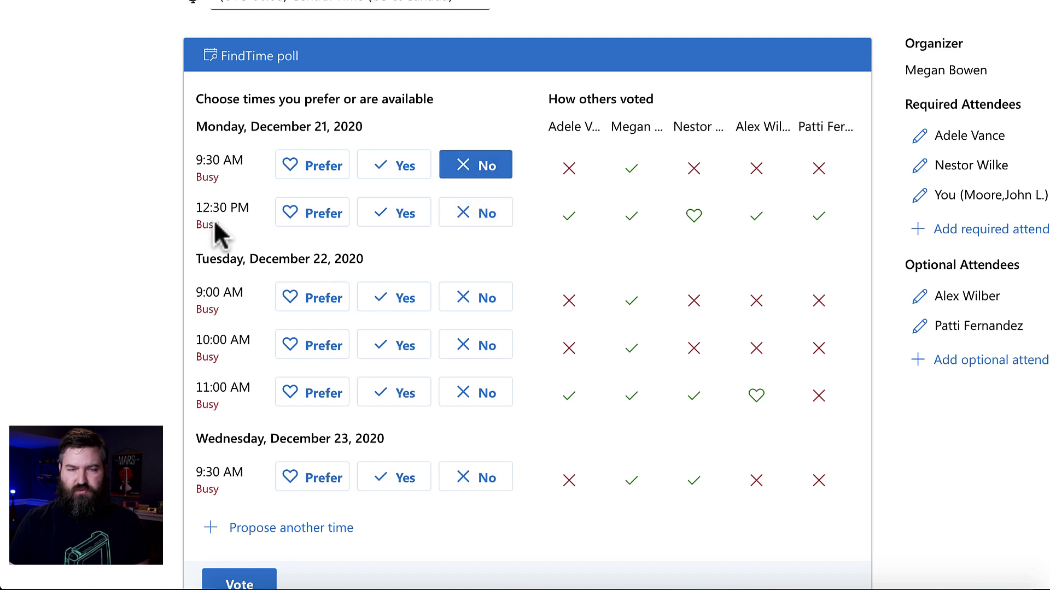
pyautogui.click(391, 221)
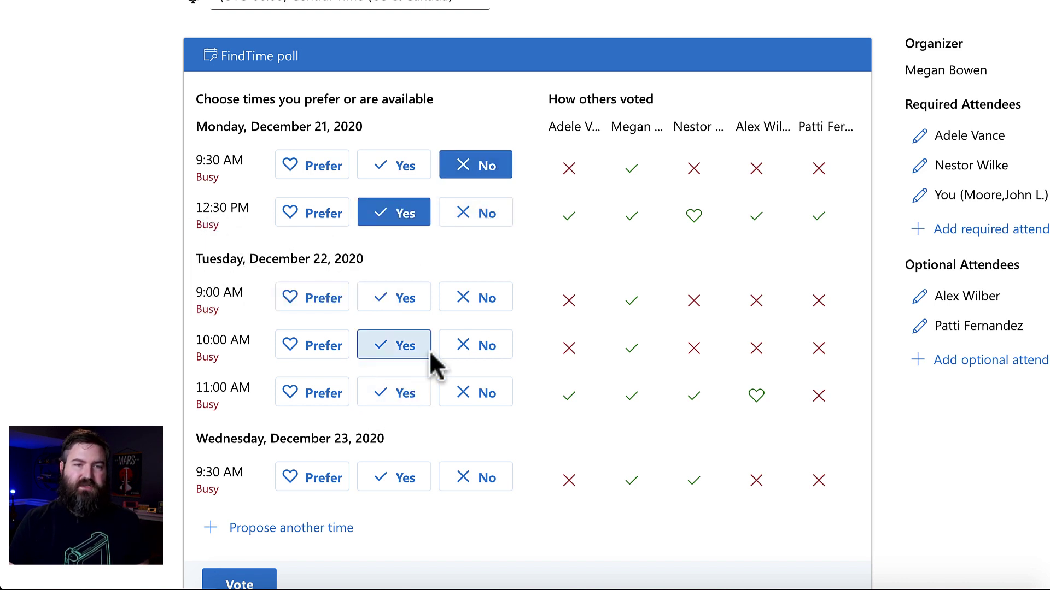
pyautogui.click(322, 399)
pyautogui.click(472, 300)
pyautogui.click(472, 346)
pyautogui.click(475, 478)
pyautogui.scroll(-1, 452, 569)
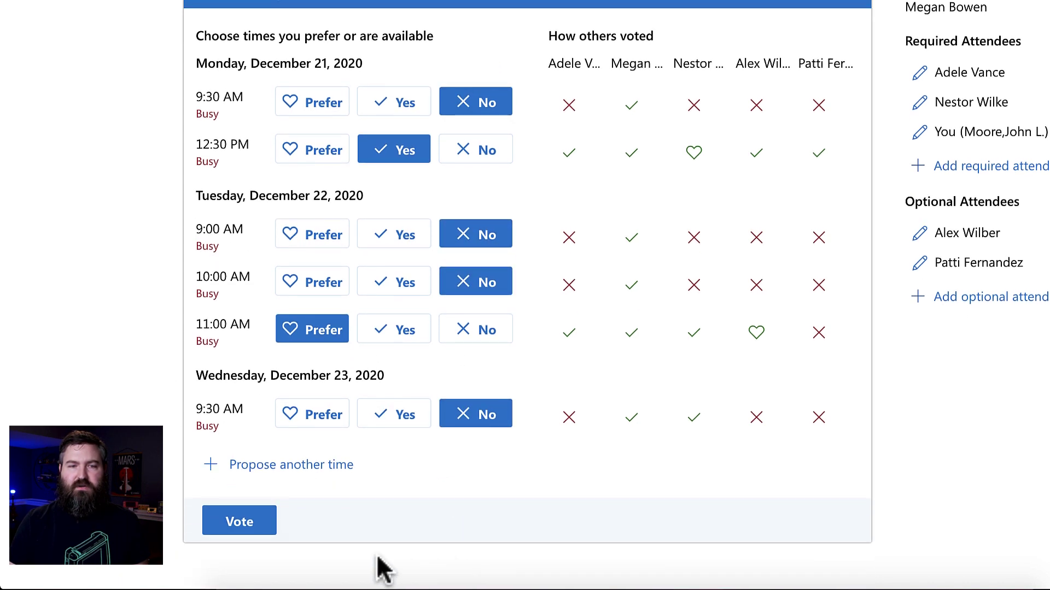
pyautogui.click(238, 525)
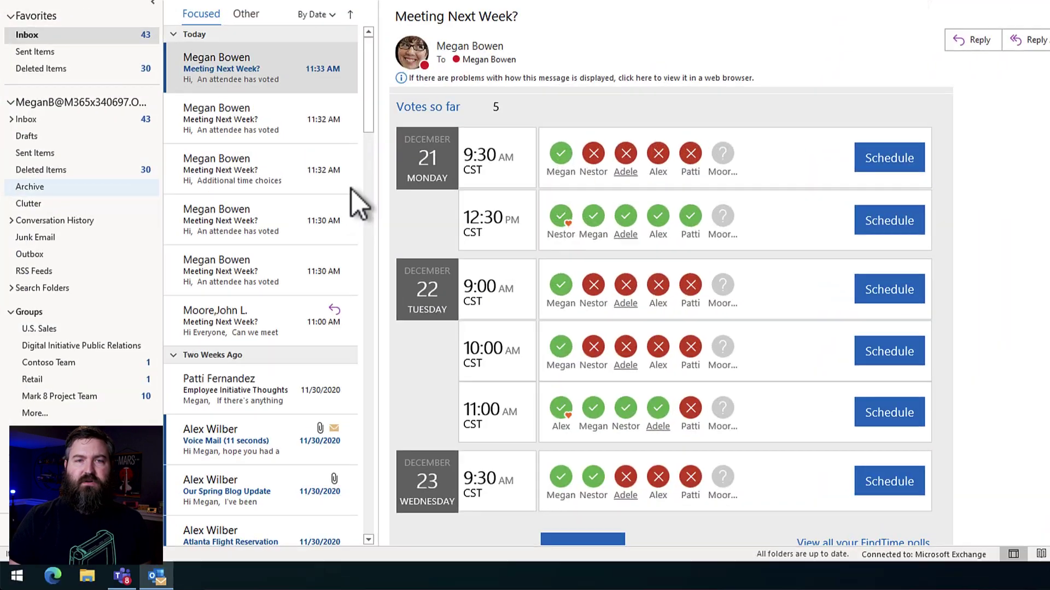
# Read the consensus email scheduling the meeting for Monday, 21 December 2020 at 12:30, for 1 hour.
pyautogui.click(260, 63)
pyautogui.click(260, 73)
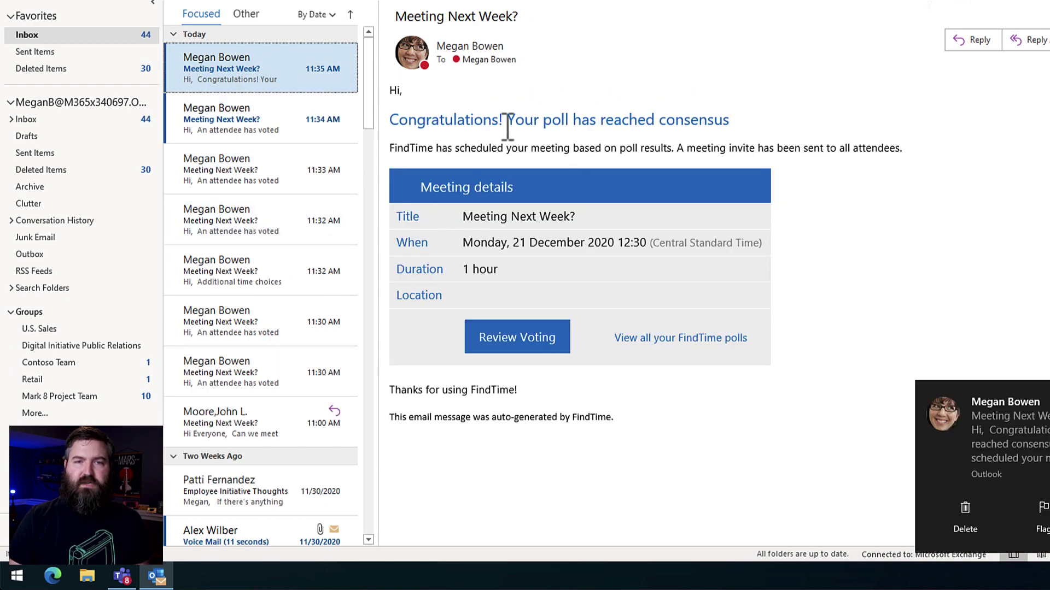
pyautogui.moveTo(391, 120); pyautogui.dragTo(801, 131)
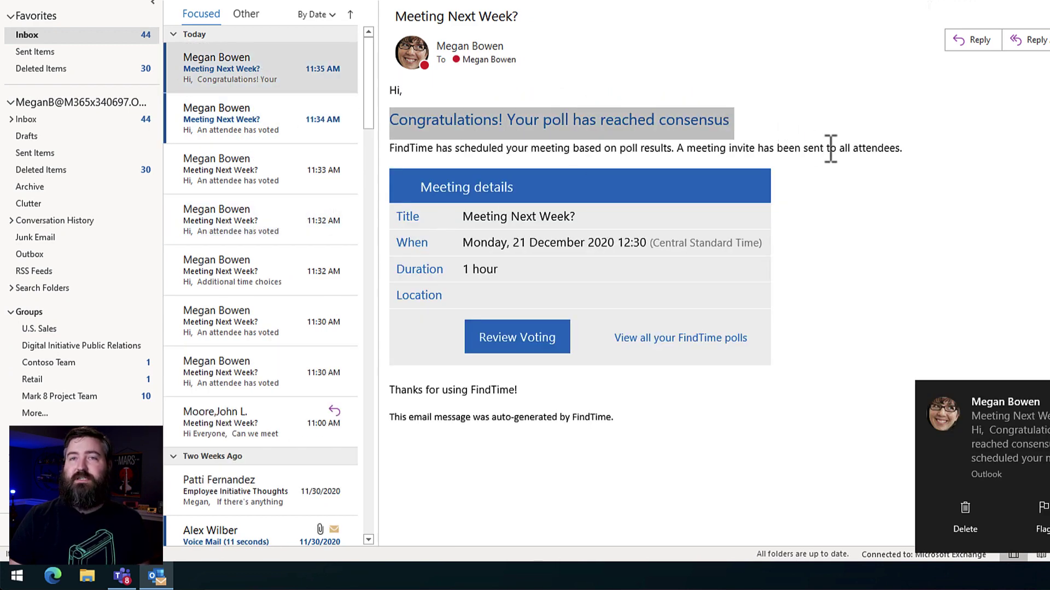
pyautogui.moveTo(918, 154); pyautogui.dragTo(400, 128)
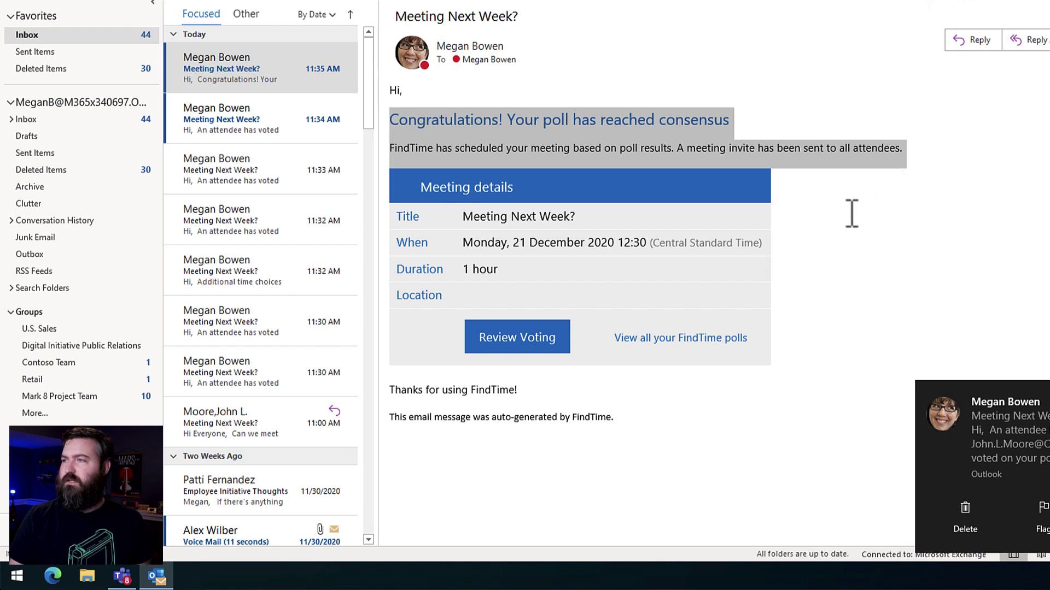
pyautogui.click(823, 167)
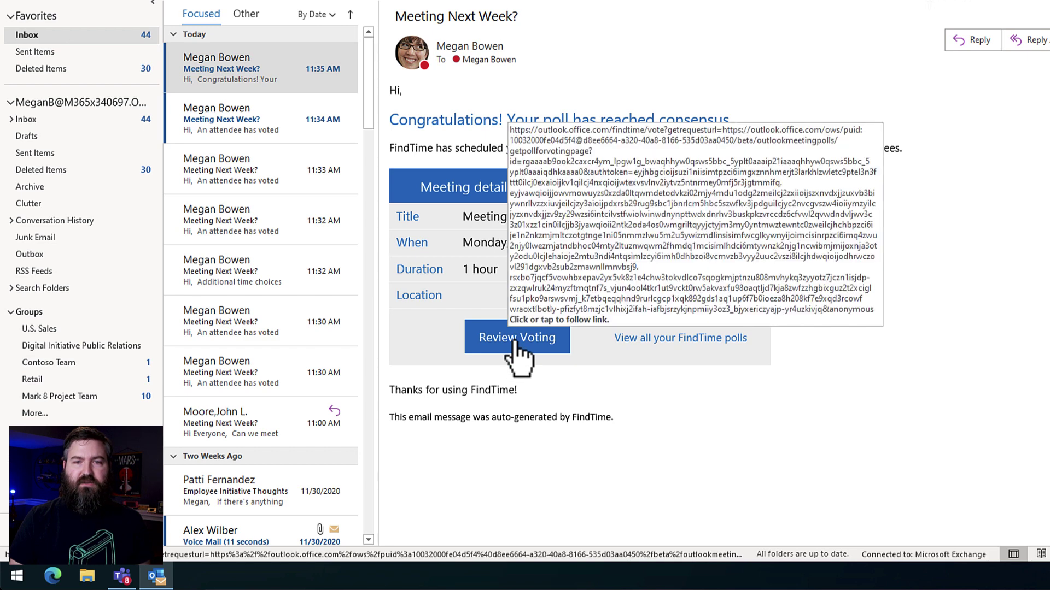
pyautogui.click(515, 340)
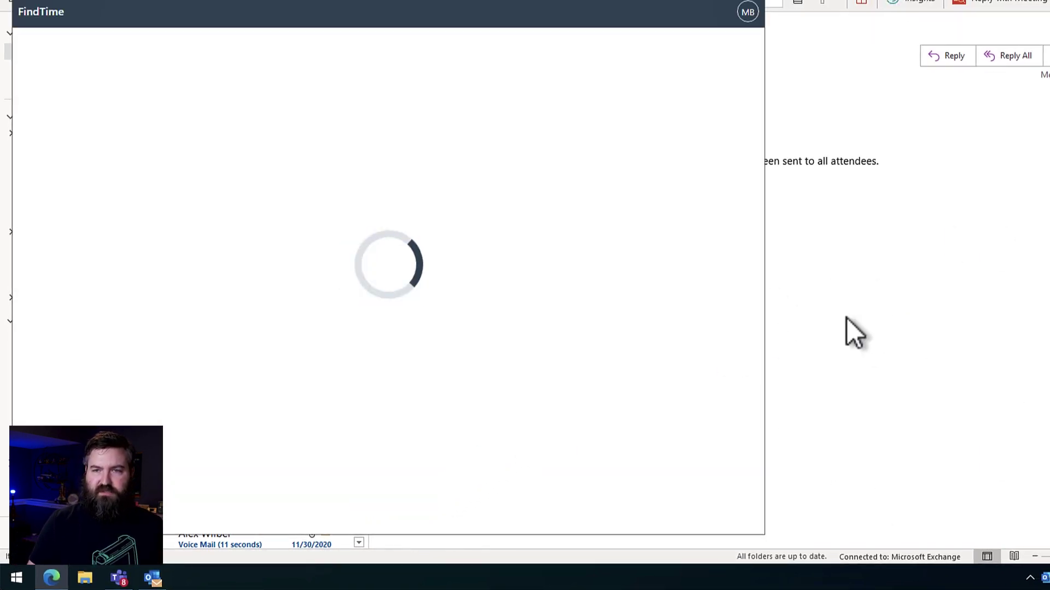
pyautogui.scroll(-1, 367, 277)
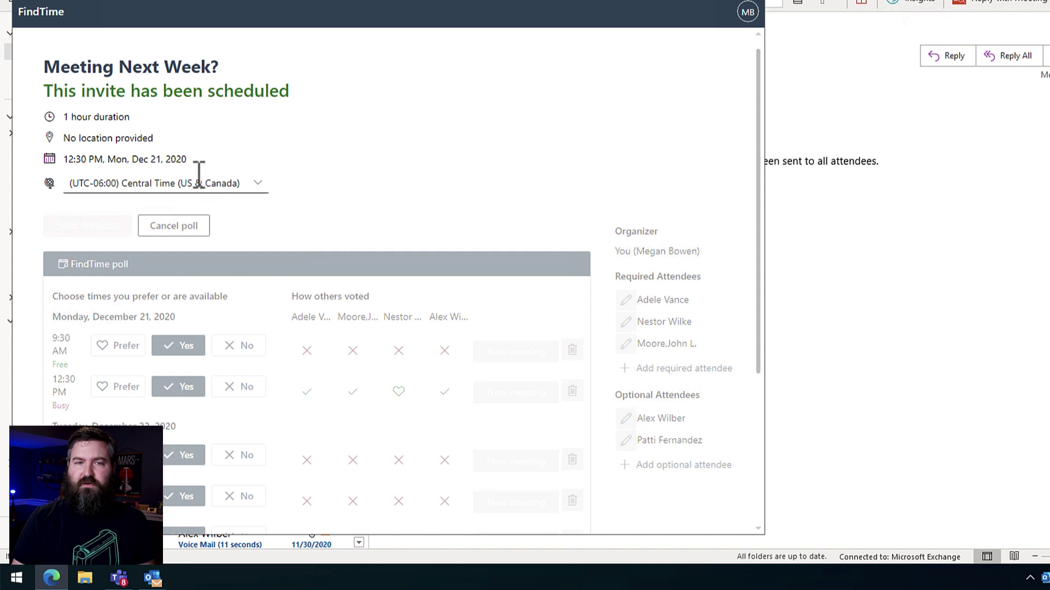
pyautogui.scroll(-2, 199, 169)
pyautogui.scroll(-4, 199, 176)
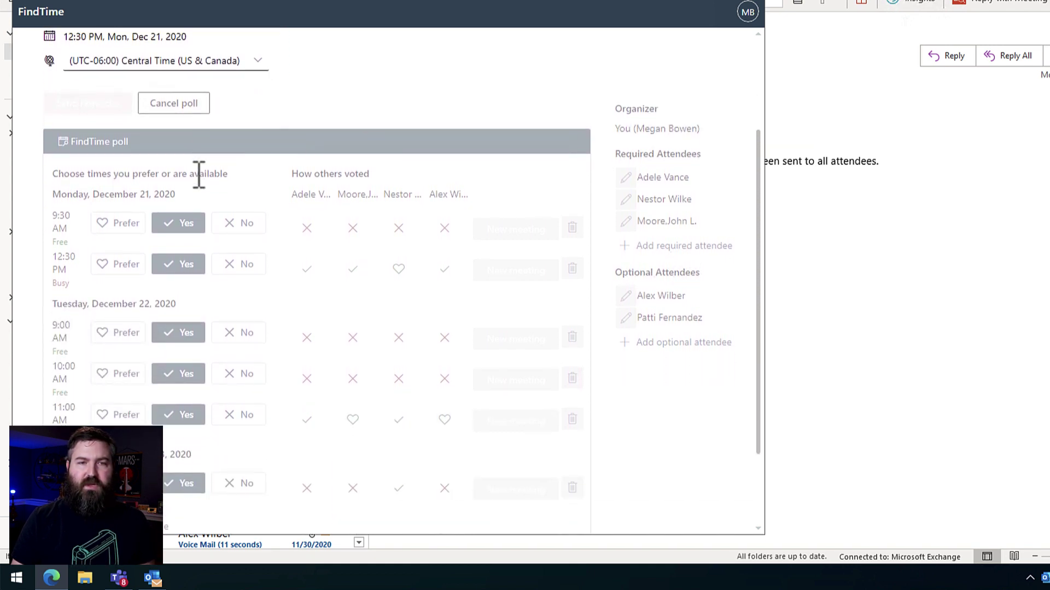
pyautogui.scroll(-1, 196, 175)
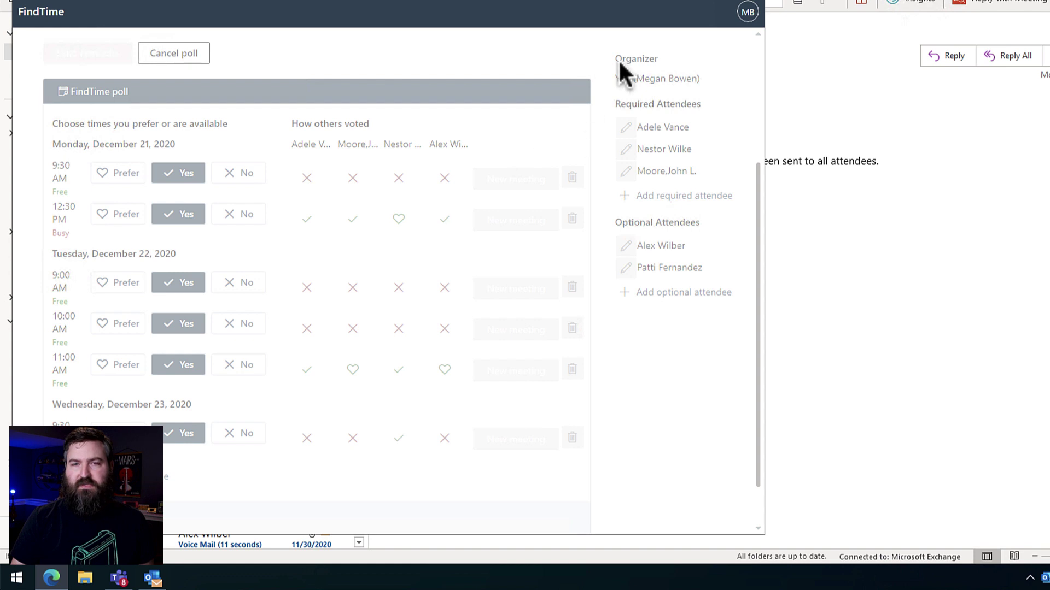
pyautogui.press('Escape')
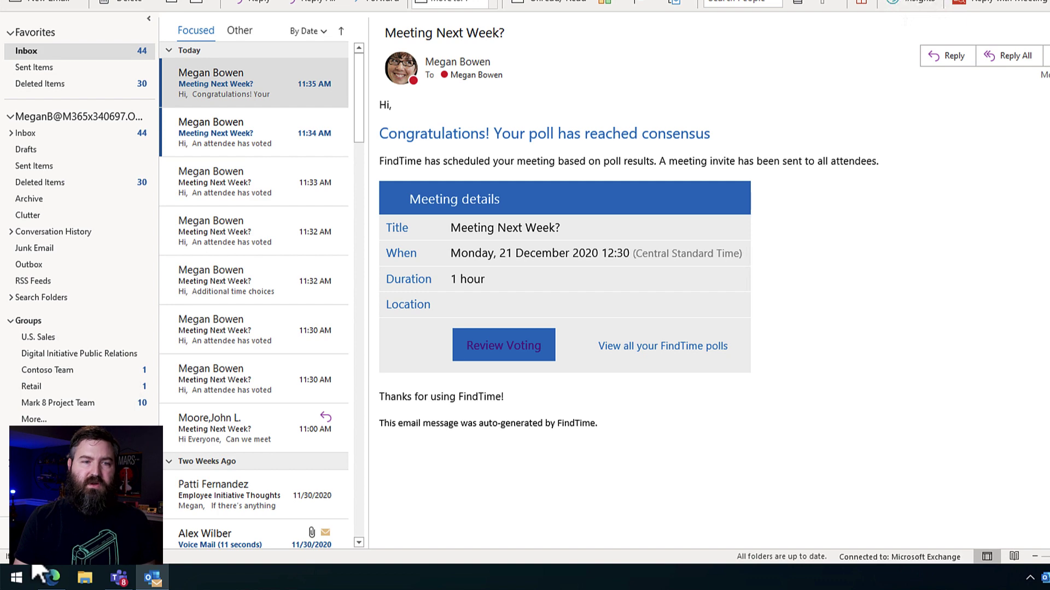
# Accept the Meeting Next Week? invitation from Calendar and dismiss the poll email.
pyautogui.hotkey('ctrl', '2')
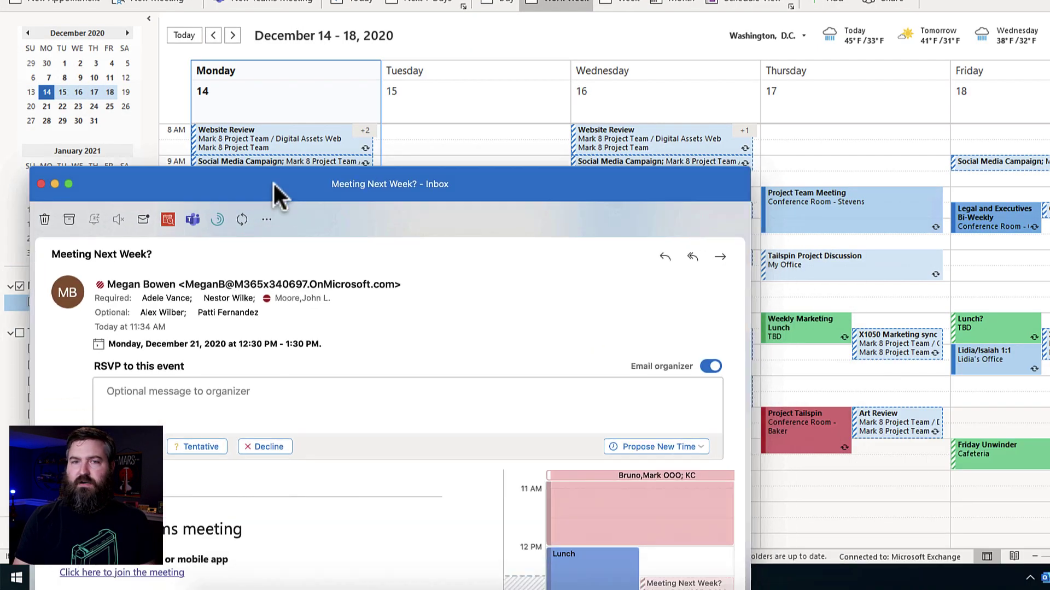
pyautogui.moveTo(277, 194); pyautogui.dragTo(343, 3)
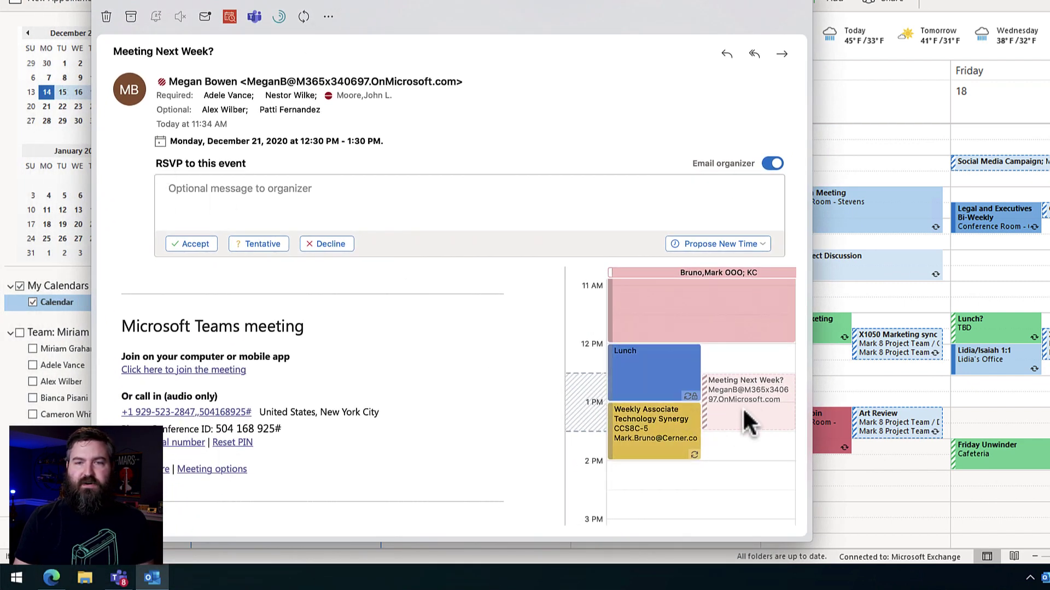
pyautogui.click(195, 244)
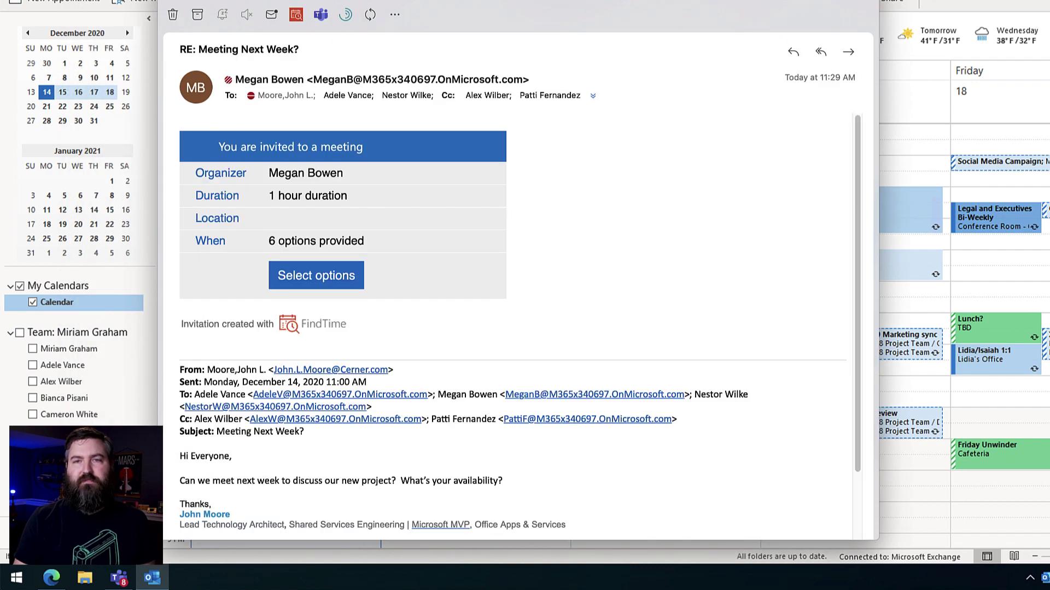
pyautogui.press('Escape')
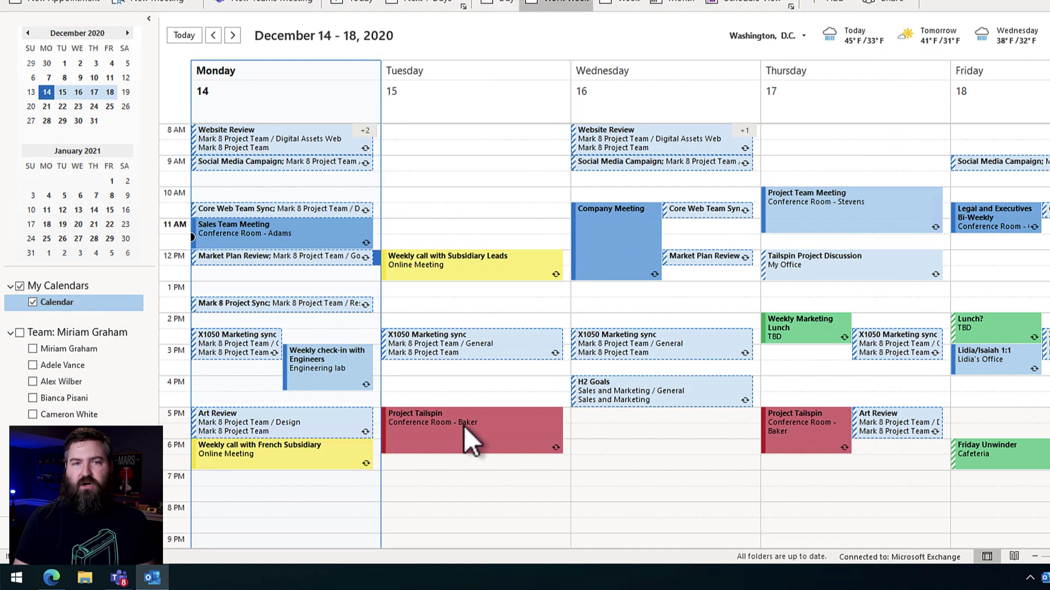
# Open the Meeting Next Week? appointment on Monday, December 21 at 12:30 PM.
pyautogui.click(240, 90)
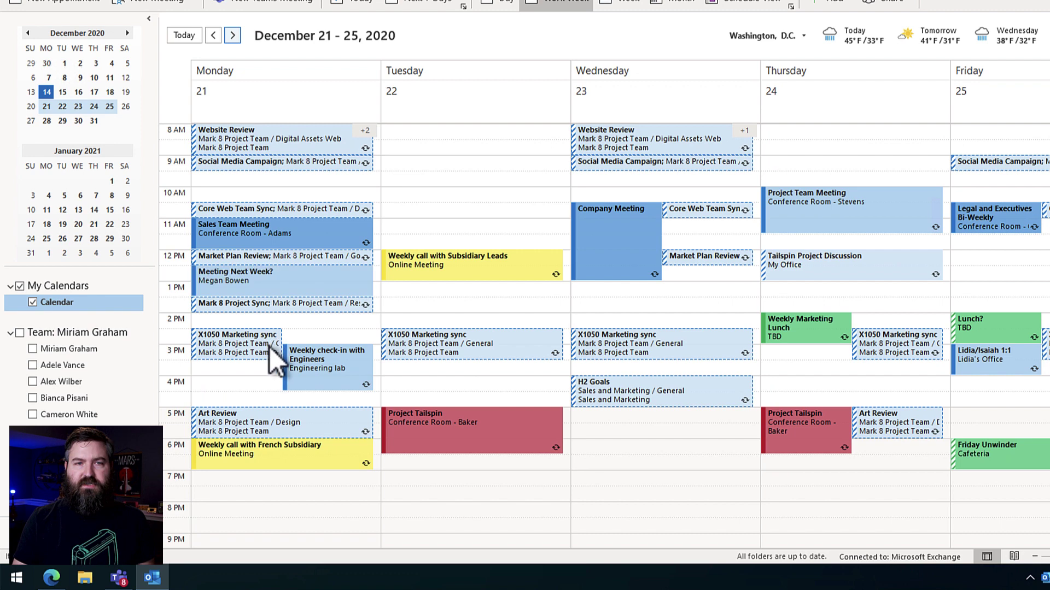
pyautogui.click(302, 287)
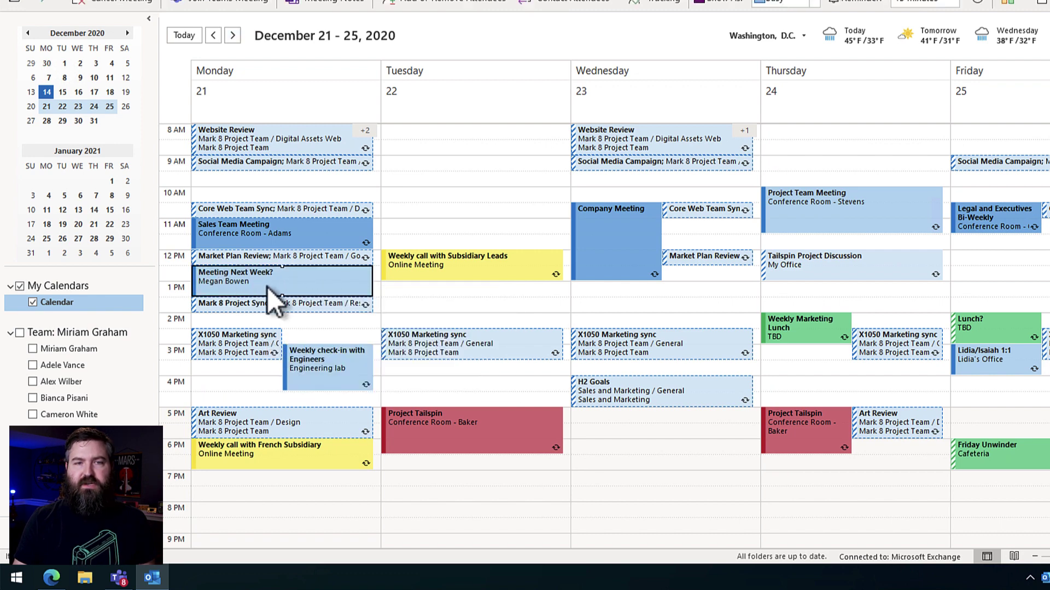
pyautogui.click(254, 438)
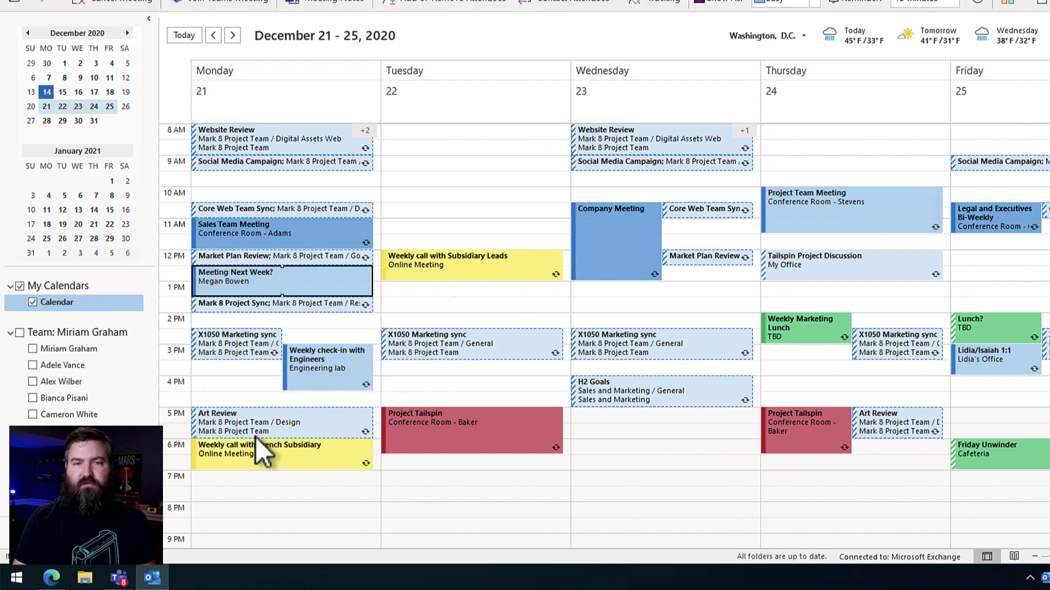
pyautogui.press('Return')
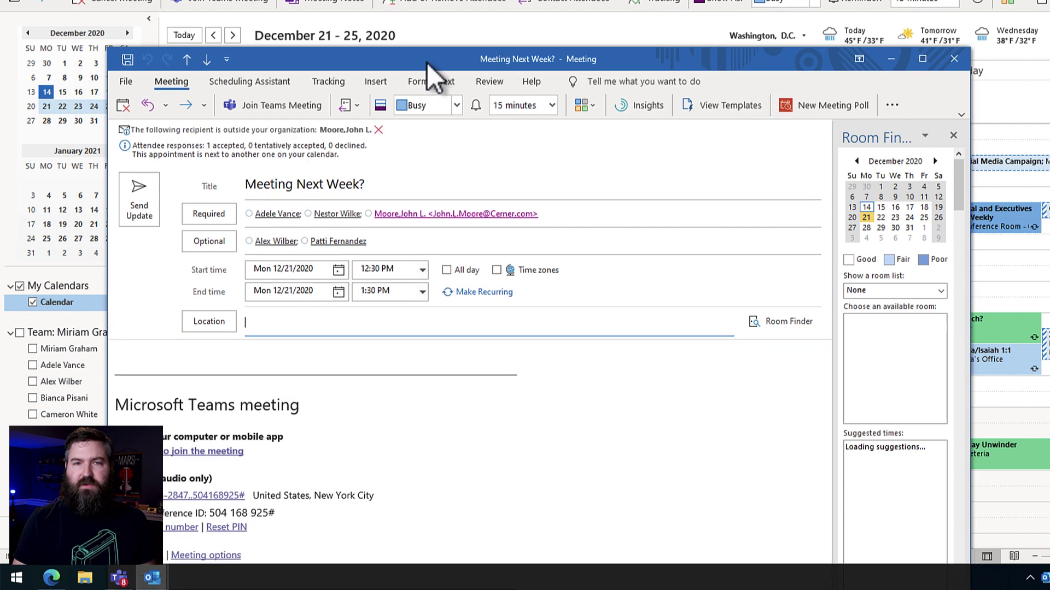
# Review the meeting's one accepted attendee, close the meeting, and go back to Mail.
pyautogui.moveTo(426, 63); pyautogui.dragTo(449, 4)
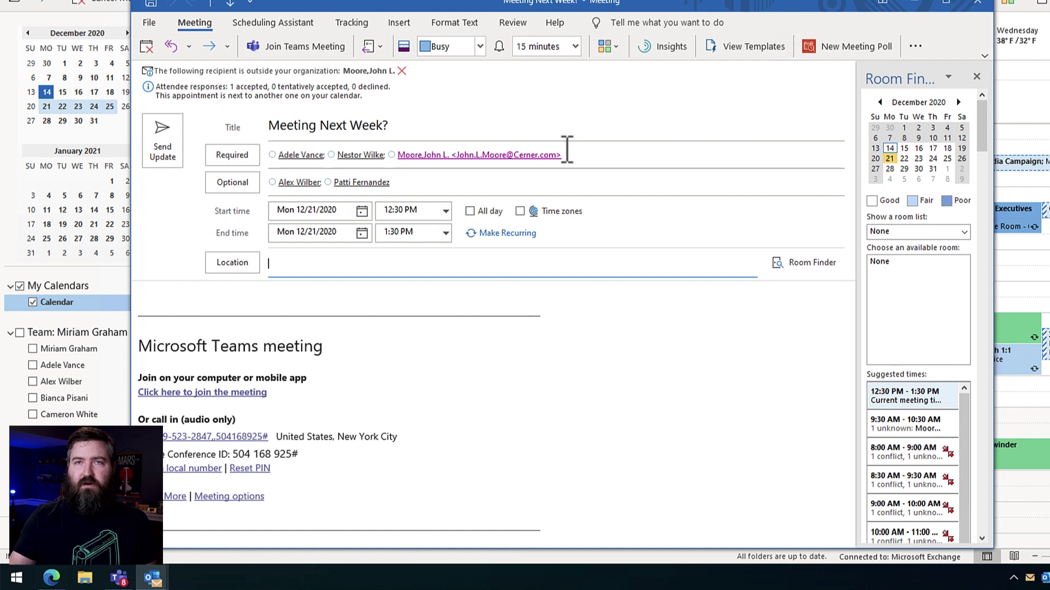
pyautogui.moveTo(291, 181)
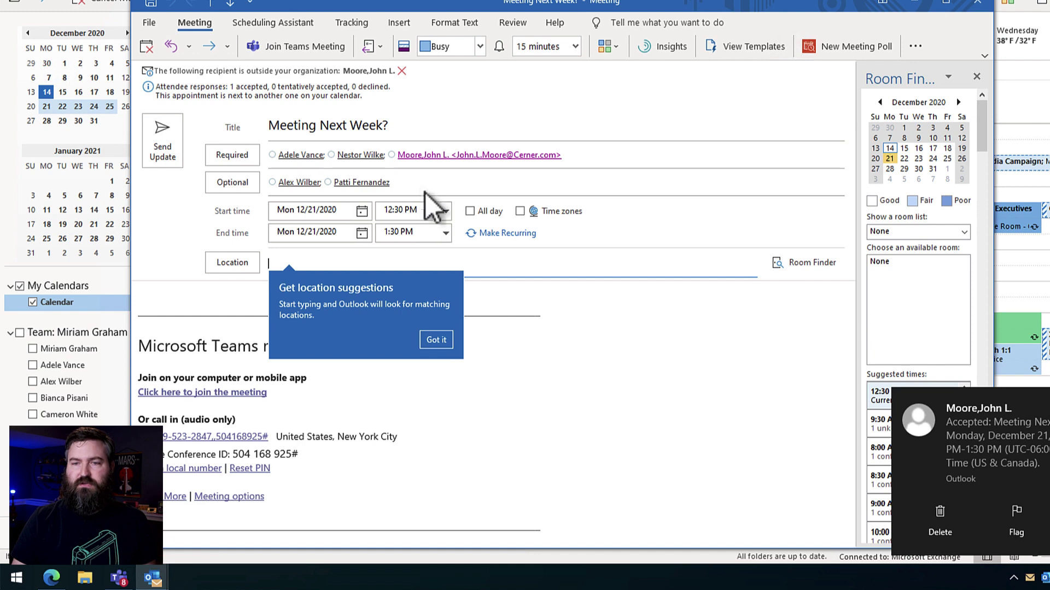
pyautogui.click(975, 4)
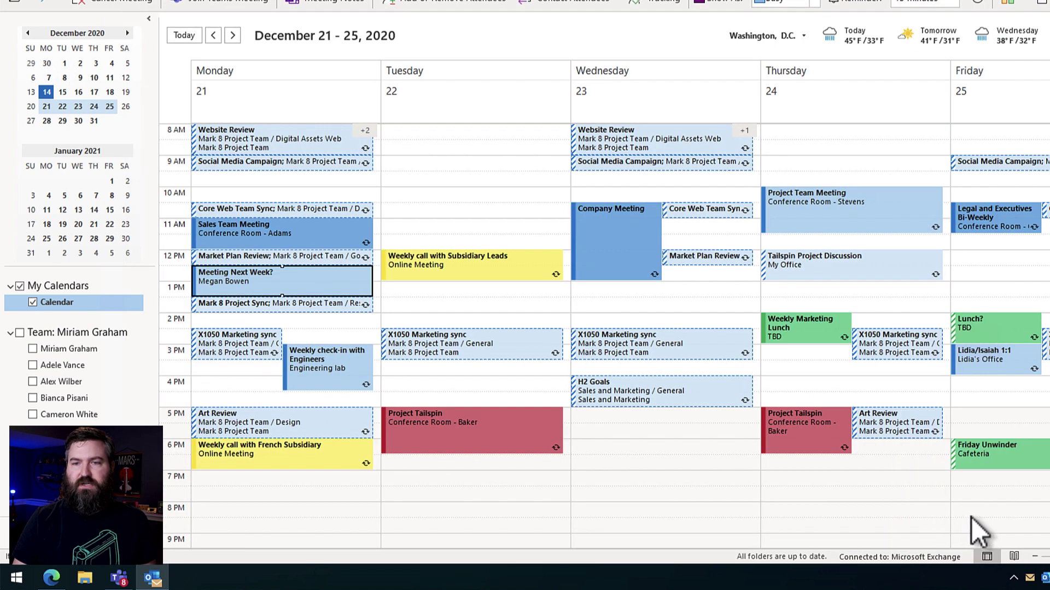
pyautogui.hotkey('ctrl', '1')
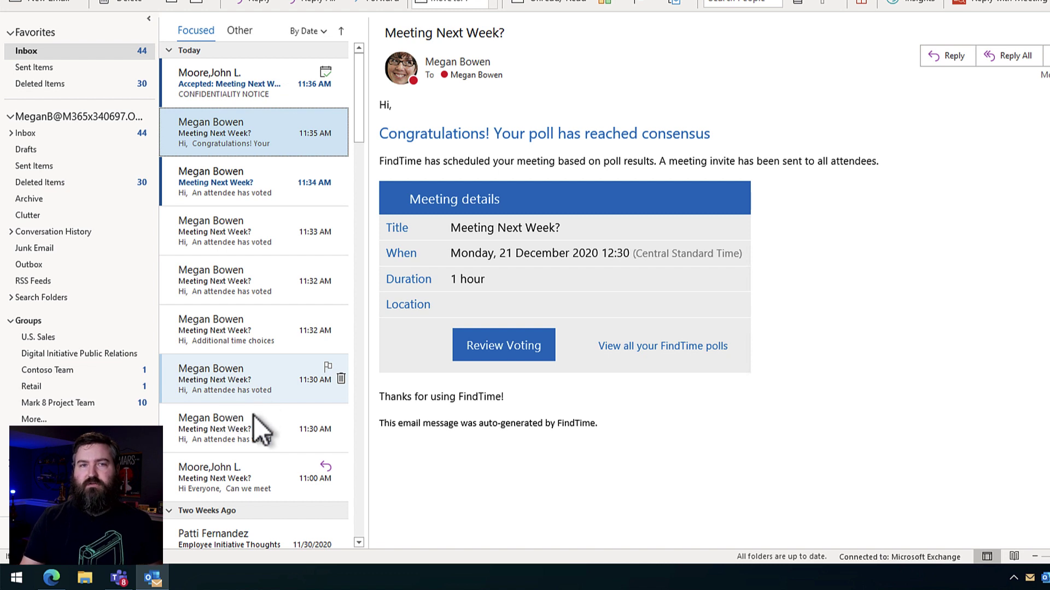
# Read the 11:34 AM vote email showing all 6 votes approving Monday 12:30 PM.
pyautogui.click(218, 172)
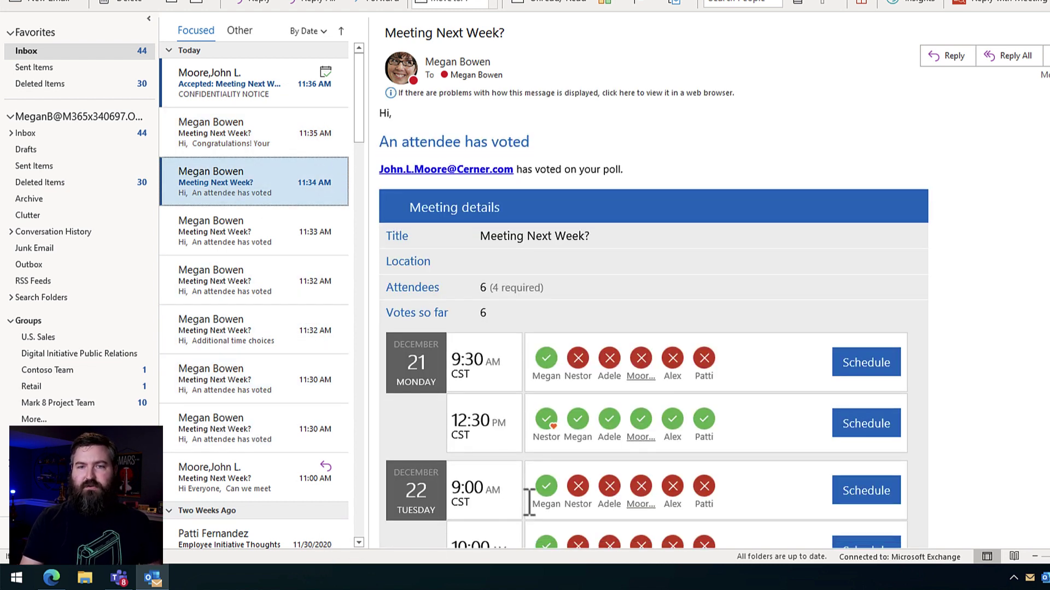
pyautogui.scroll(-2, 524, 506)
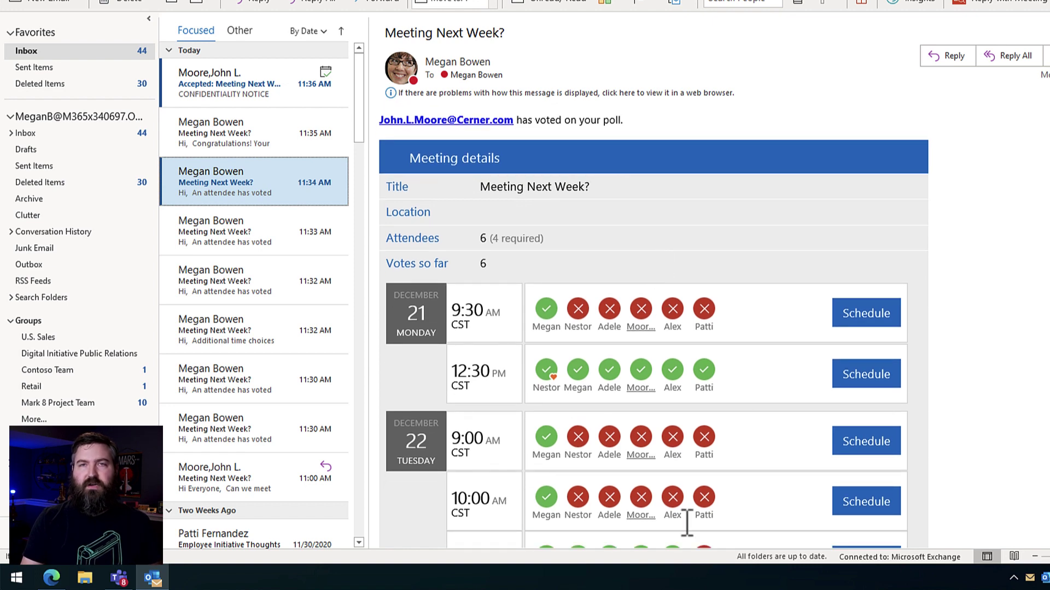
pyautogui.scroll(-8, 687, 524)
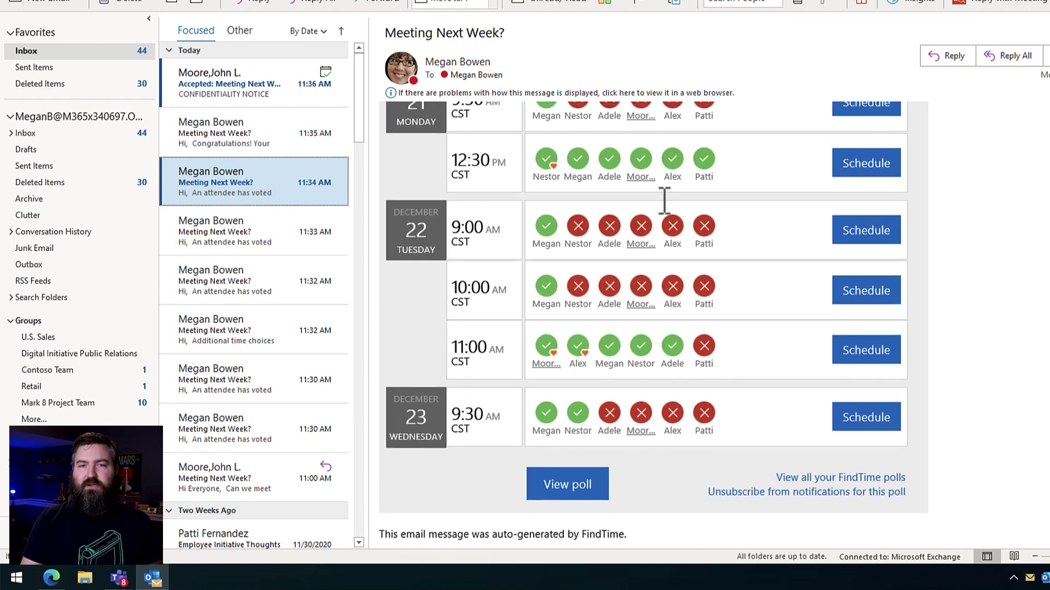